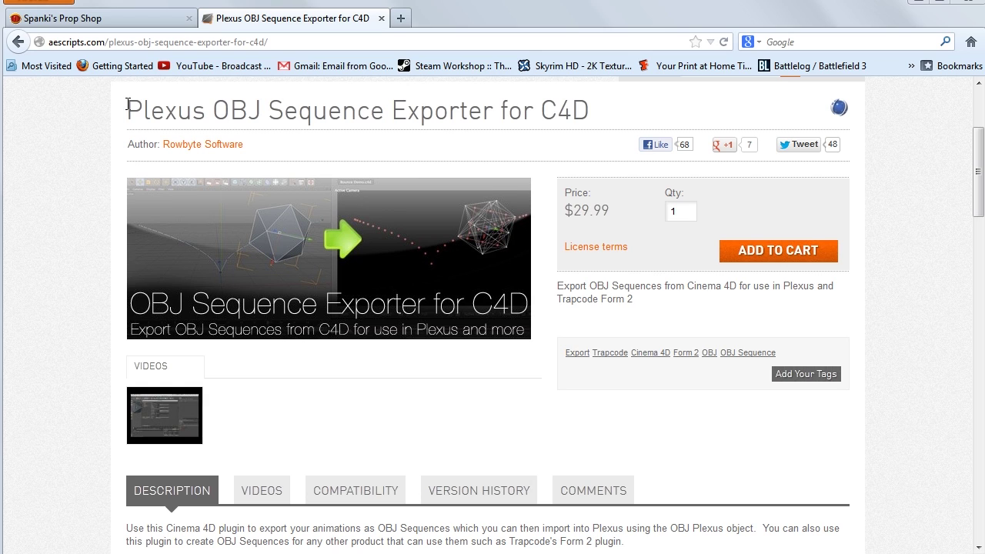
# - Compare the Riptide Pro and Plexus OBJ Sequence Exporter product pages in the browser
pyautogui.moveTo(129, 105); pyautogui.dragTo(331, 114)
pyautogui.click(137, 104)
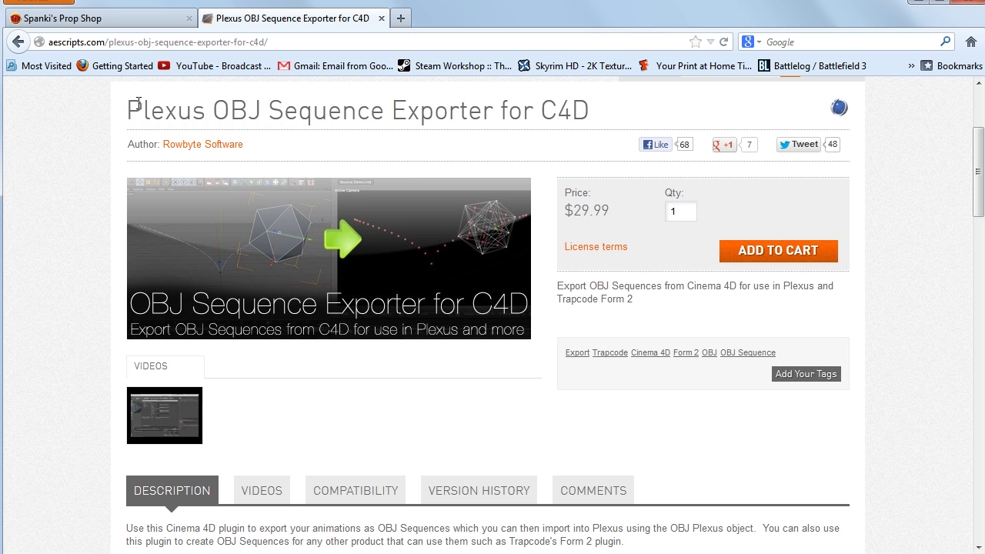
pyautogui.click(132, 19)
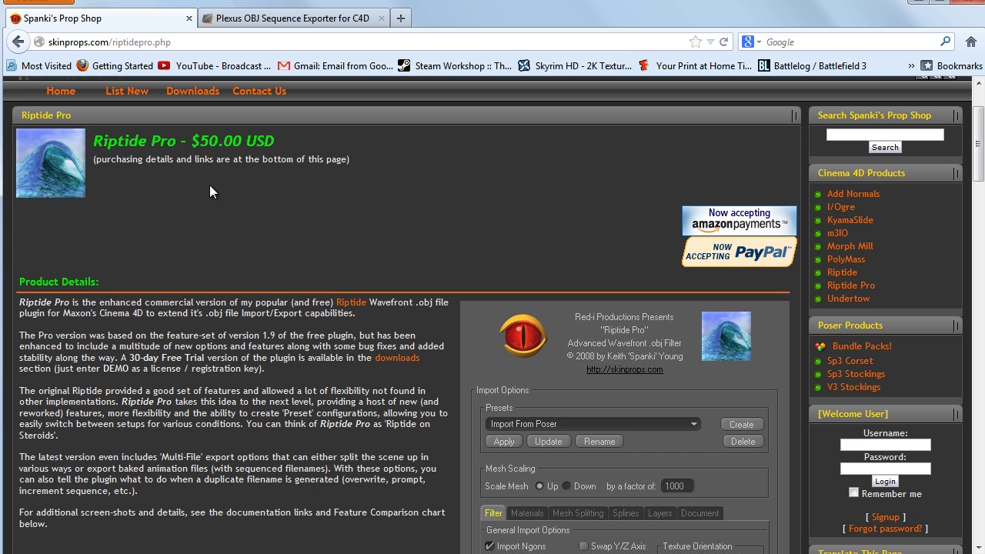
pyautogui.click(289, 18)
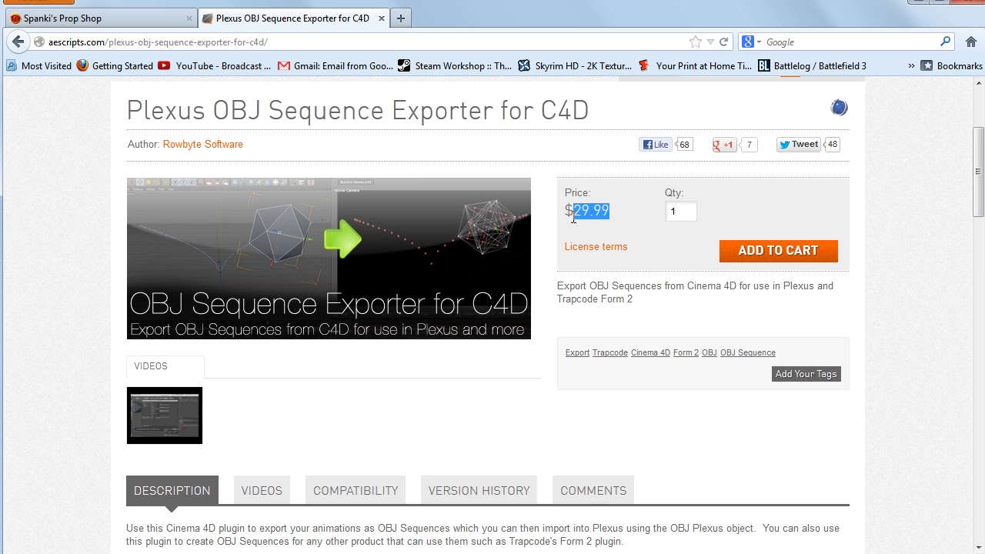
pyautogui.click(165, 19)
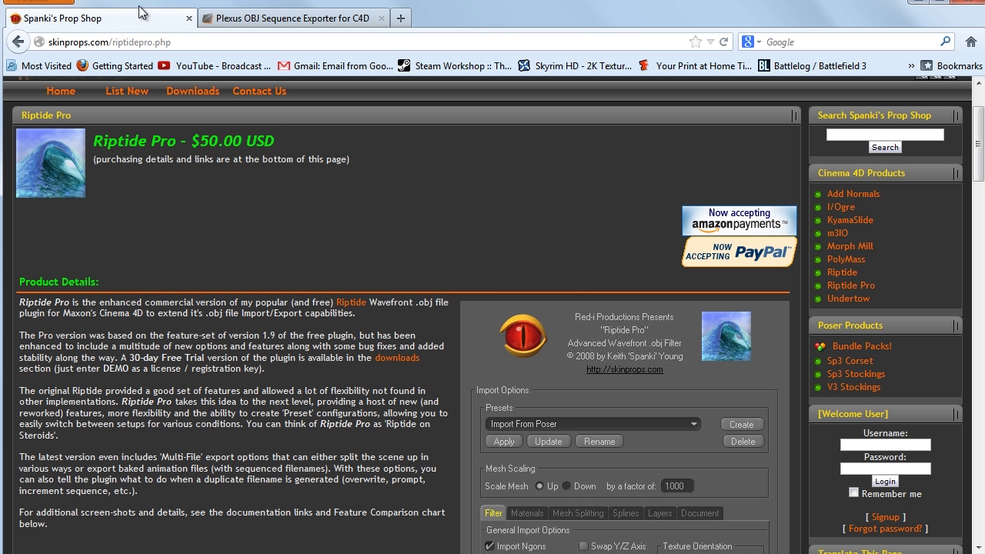
pyautogui.click(281, 17)
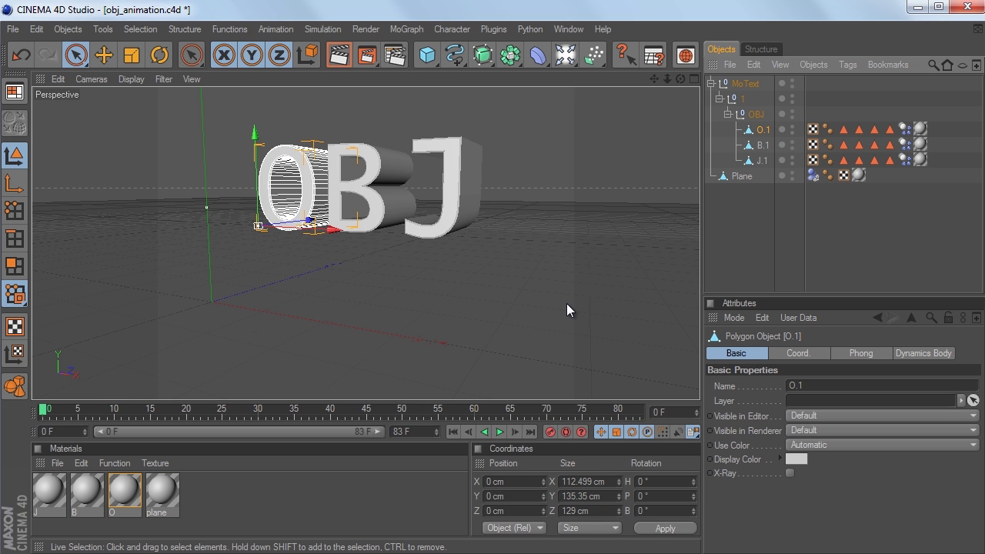
# - Select the Plane and the J, B and O letter objects, and check the Simulation > Dynamics commands
pyautogui.click(742, 176)
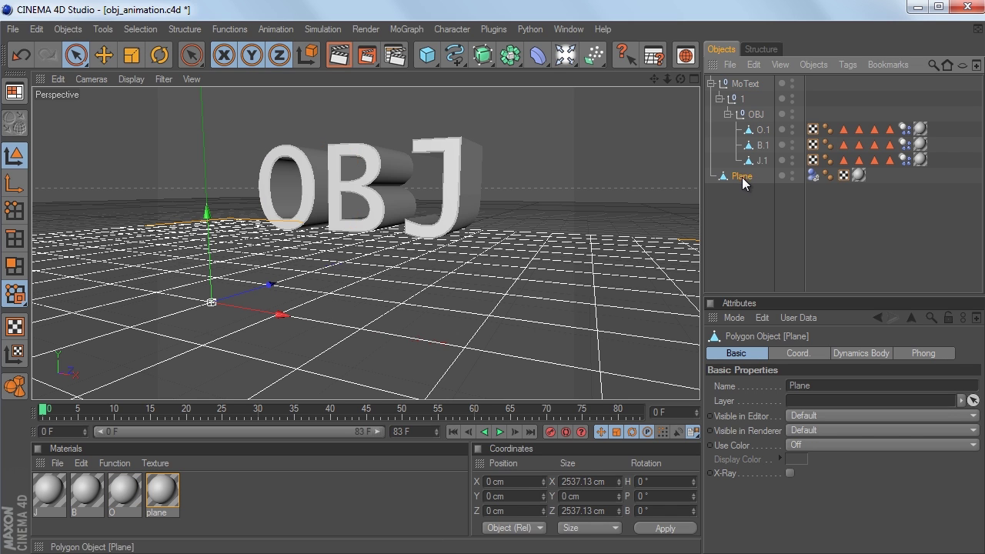
pyautogui.click(760, 160)
pyautogui.click(761, 144)
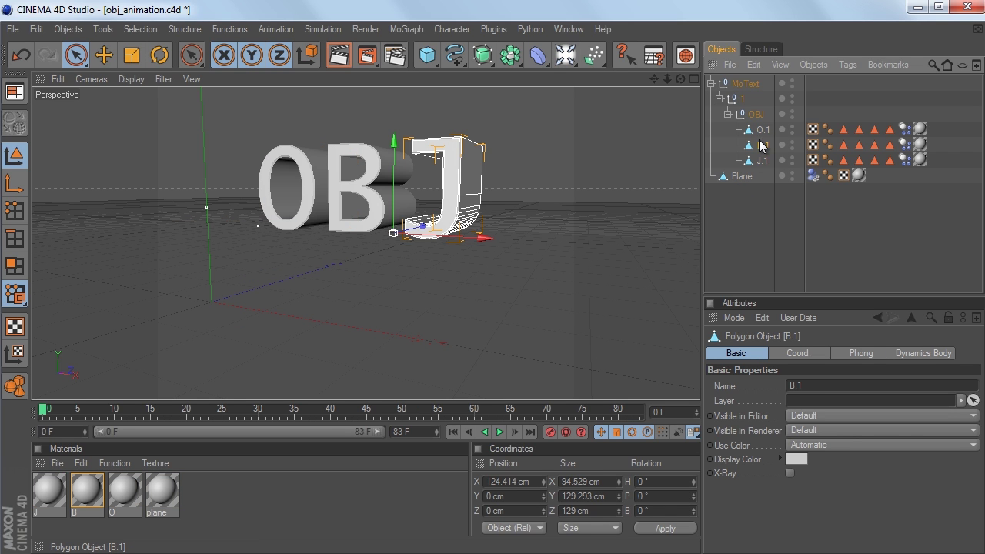
pyautogui.click(762, 129)
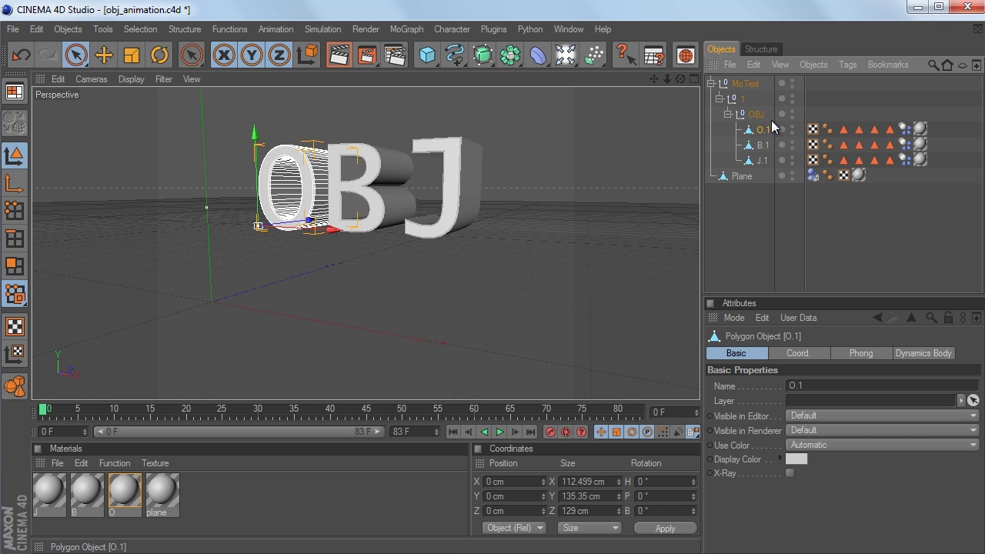
pyautogui.click(227, 29)
pyautogui.moveTo(339, 69)
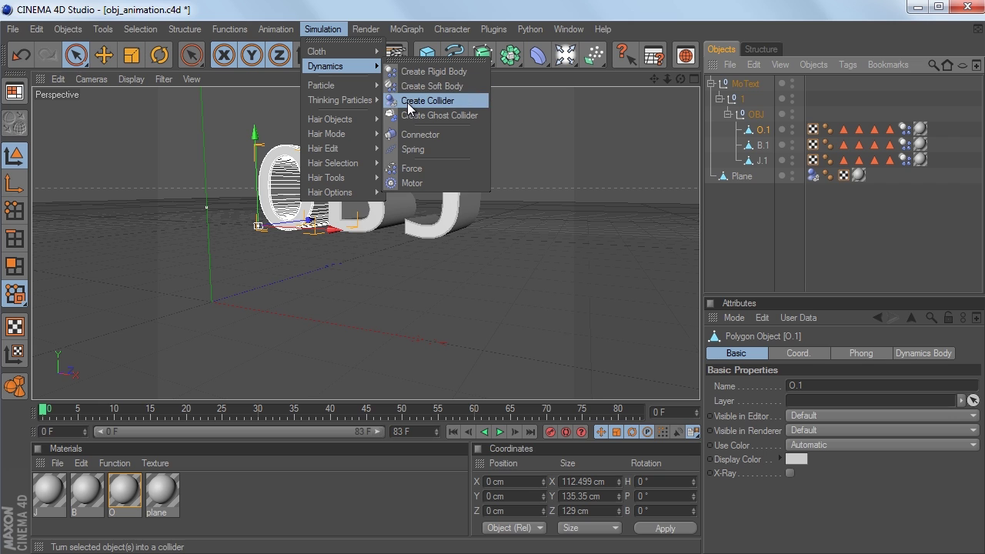
pyautogui.click(760, 190)
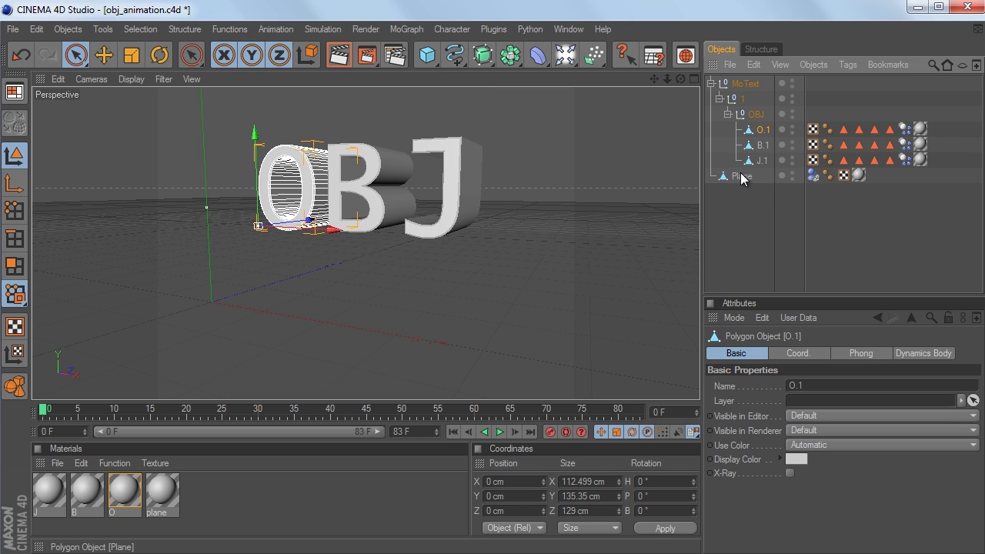
# - Play the letters' simulation, view the O Dynamics Body's Collision settings, then rewind to frame 0
pyautogui.click(905, 128)
pyautogui.click(500, 432)
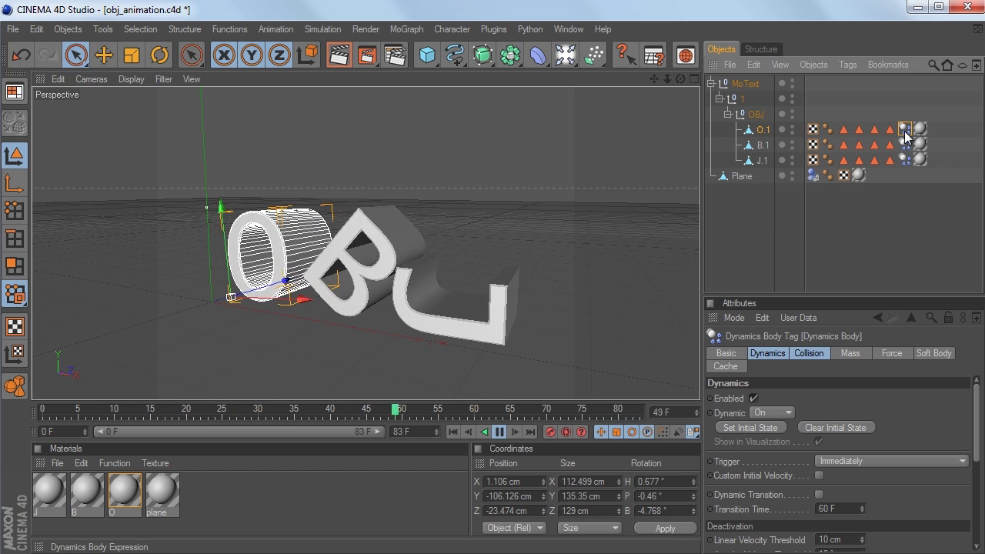
pyautogui.click(808, 353)
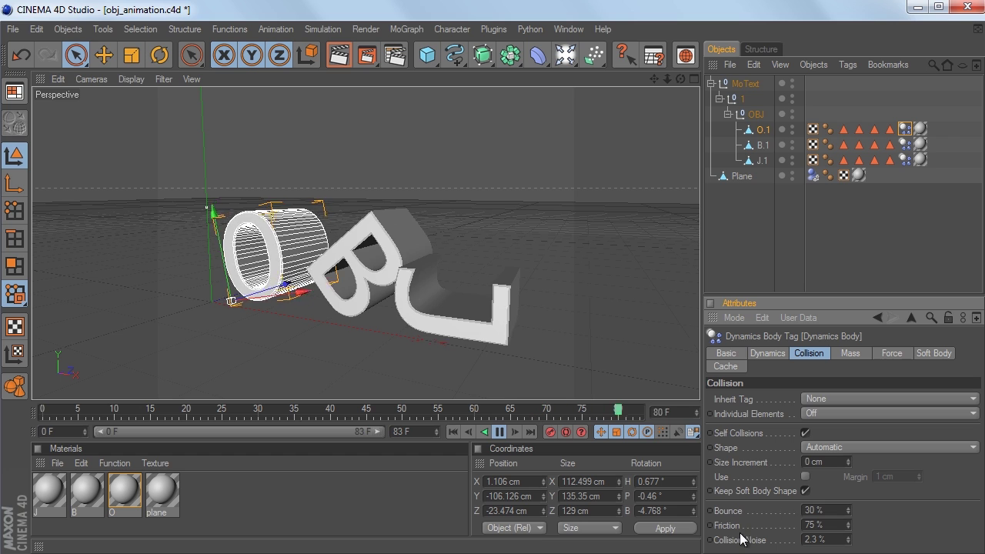
pyautogui.click(451, 433)
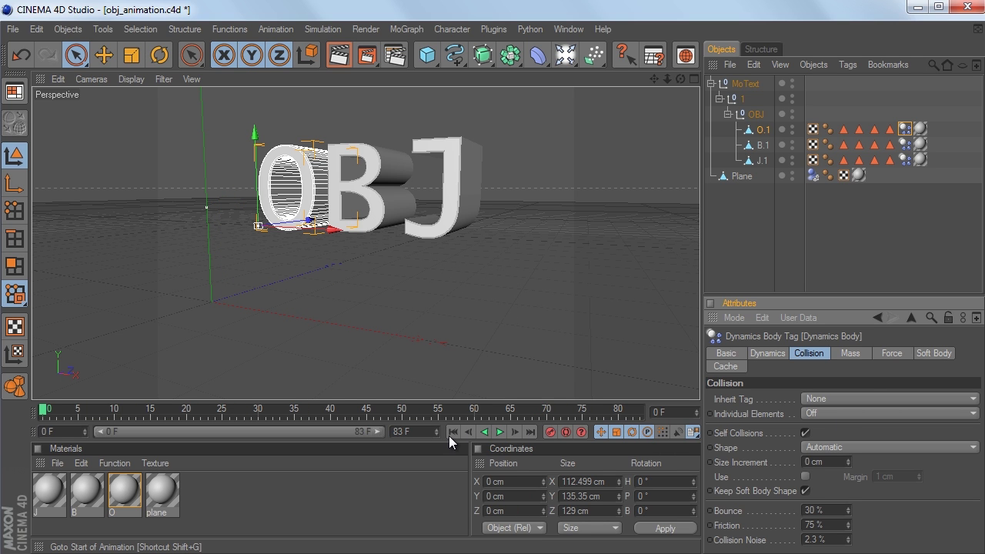
# - Export the scene through File > Export > Plexus OBJ Sequence, saving it as obj_animation
pyautogui.click(12, 28)
pyautogui.moveTo(90, 240)
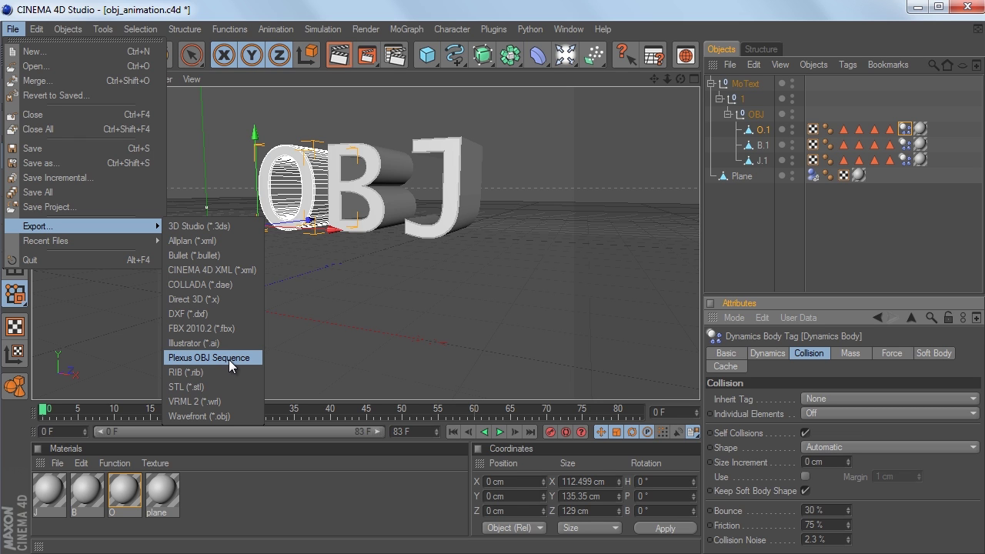
pyautogui.click(229, 360)
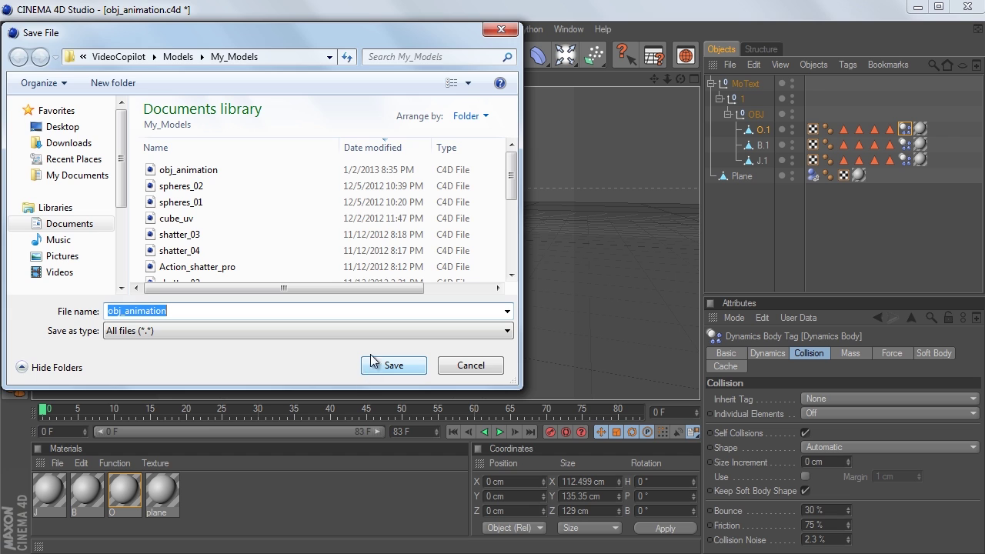
pyautogui.press('Escape')
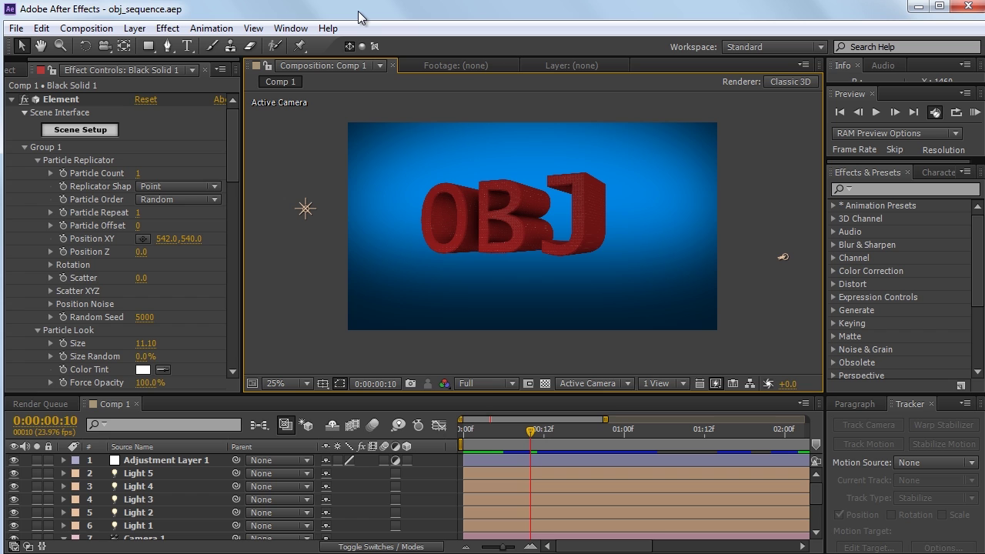
# - Create a new Comp 2 containing a Royal Blue solid layer
pyautogui.hotkey('ctrl', 'n')
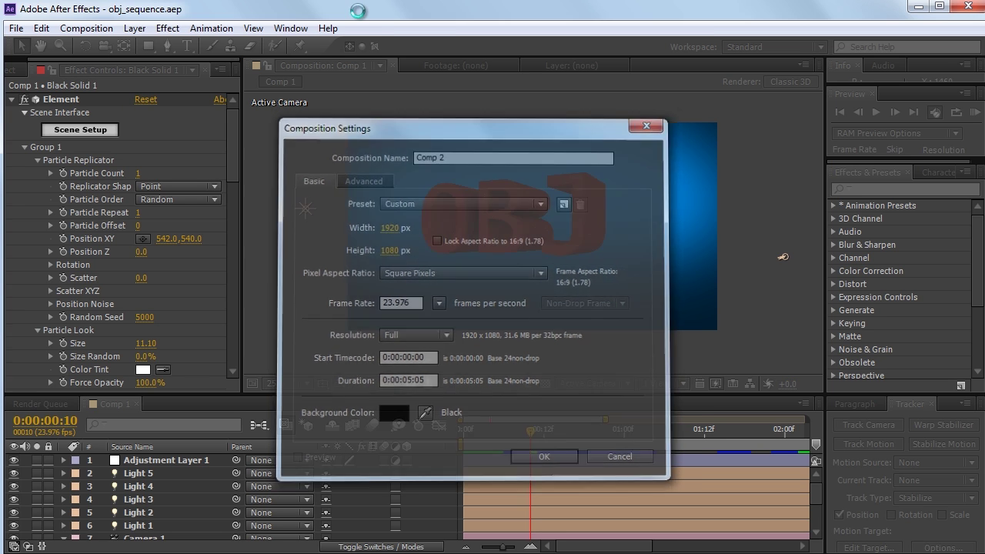
pyautogui.press('Return')
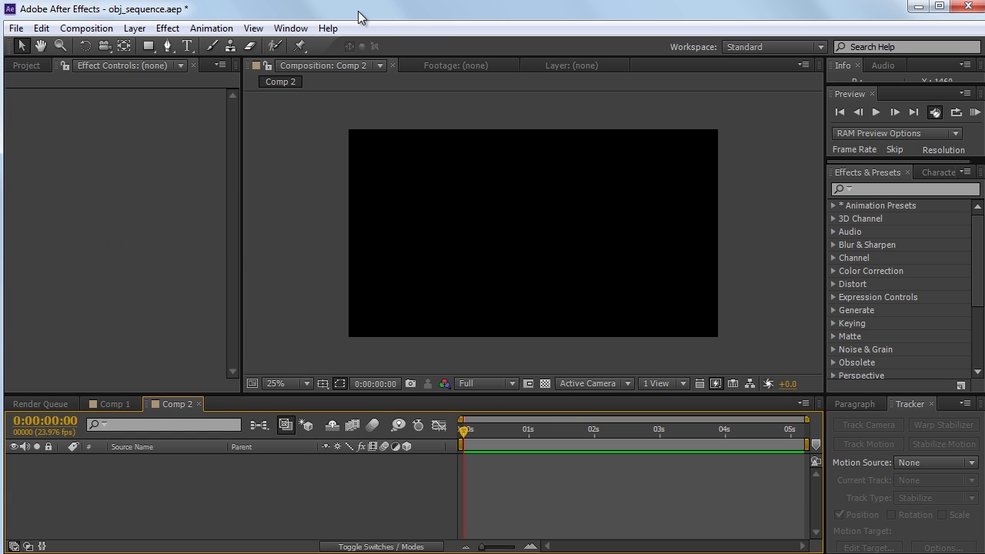
pyautogui.hotkey('ctrl', 'y')
pyautogui.press('Return')
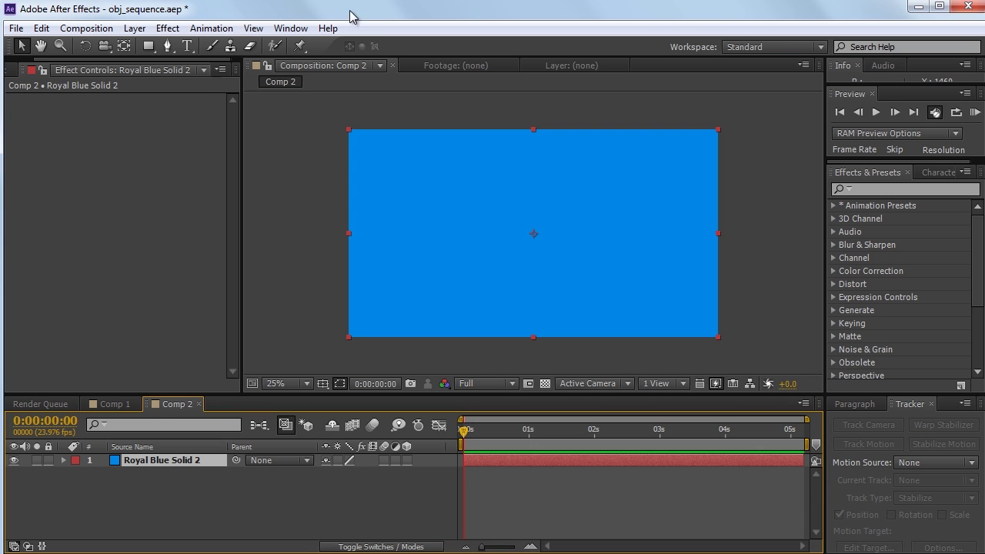
# - Apply Video Copilot's Element effect to the solid and open its Scene Setup
pyautogui.click(167, 28)
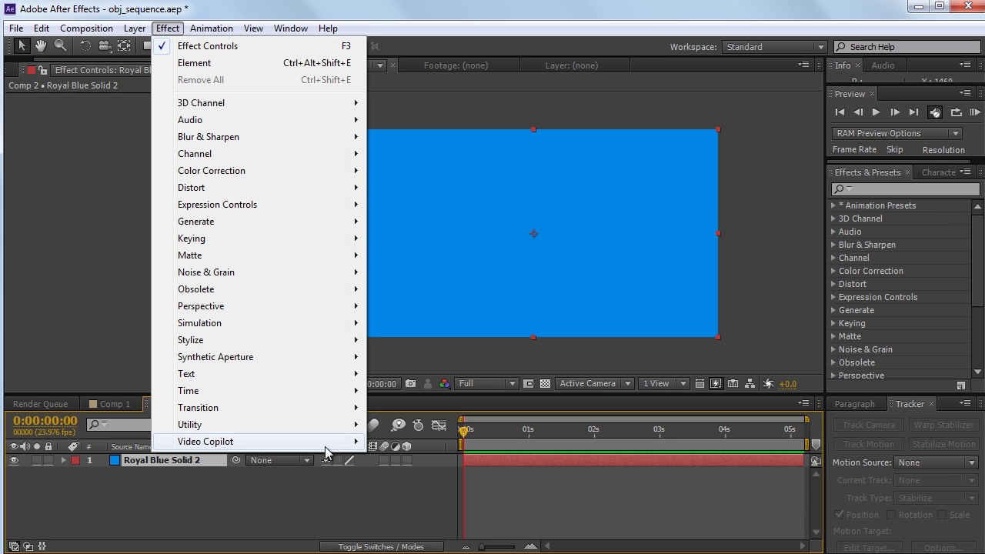
pyautogui.moveTo(326, 448)
pyautogui.click(400, 442)
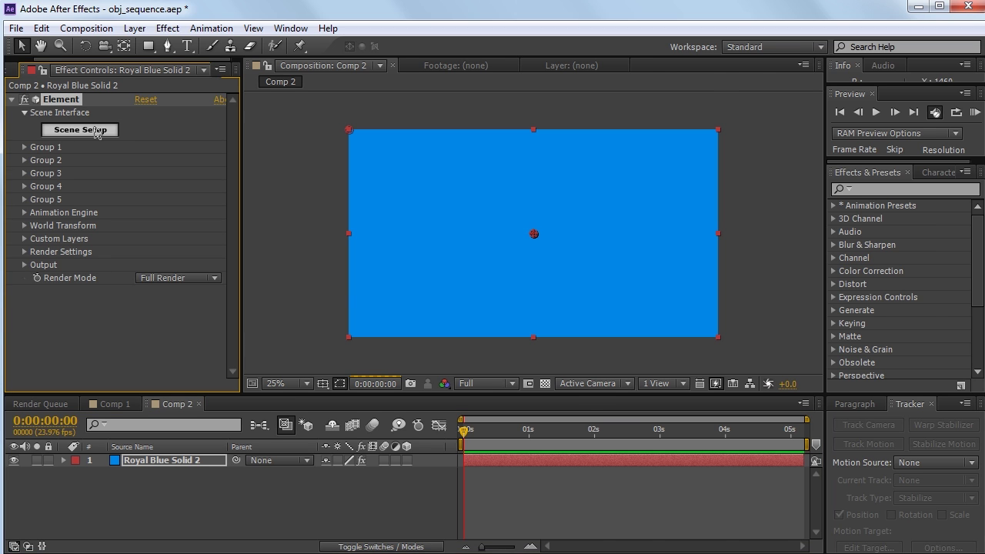
pyautogui.click(97, 131)
# - Import plexus_obj_000.obj from Documents > VideoCopilot > Models > obj_from_plexus, sorting files by name
pyautogui.click(76, 67)
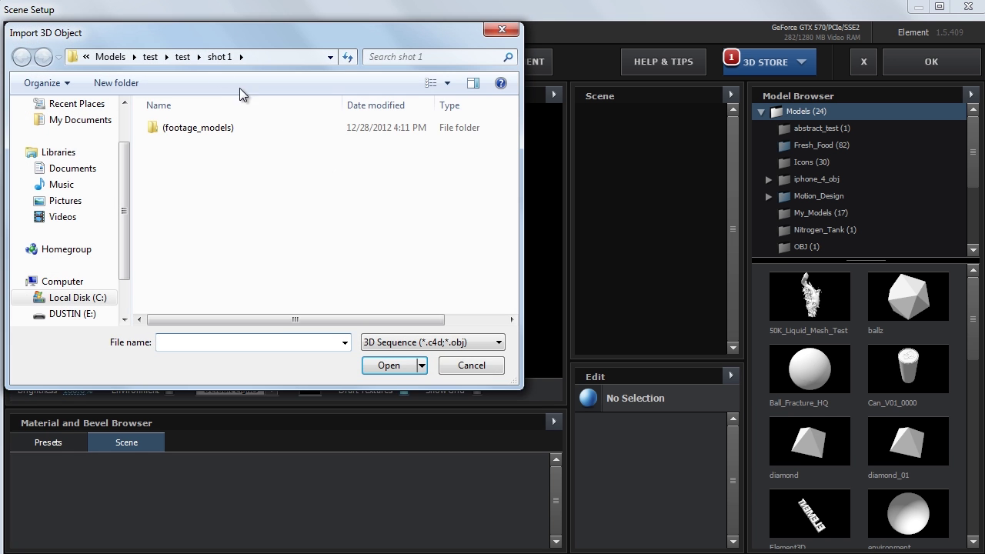
pyautogui.click(71, 169)
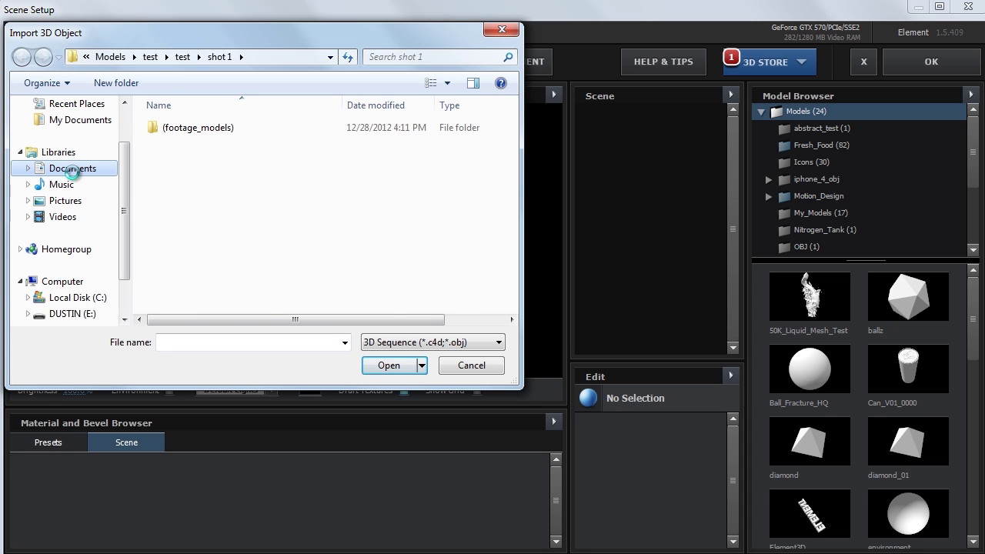
pyautogui.scroll(-1, 189, 191)
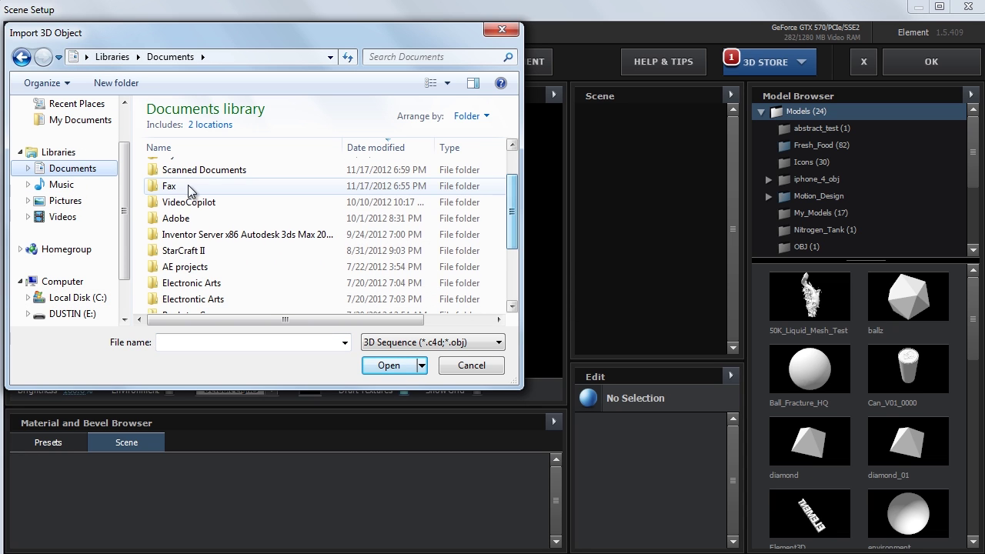
pyautogui.doubleClick(189, 201)
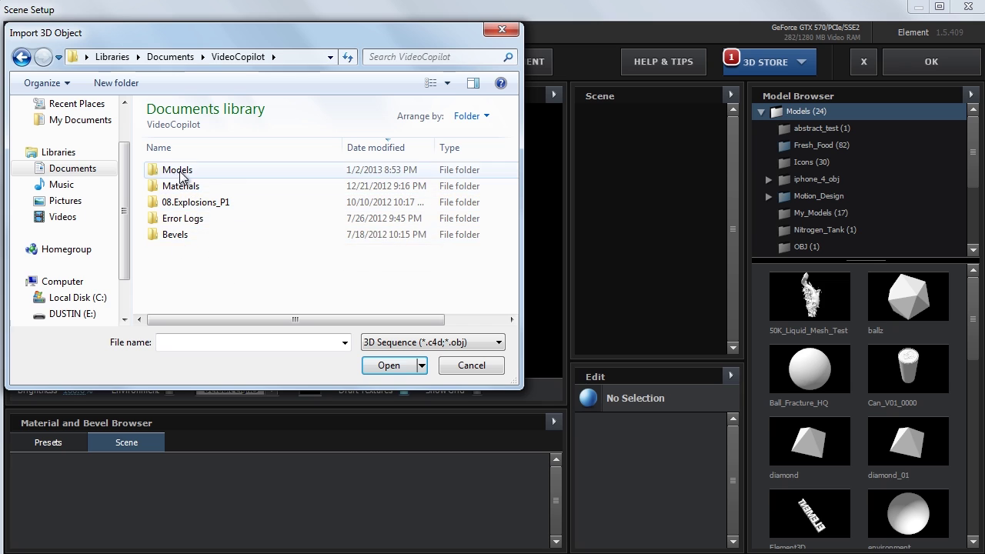
pyautogui.doubleClick(179, 170)
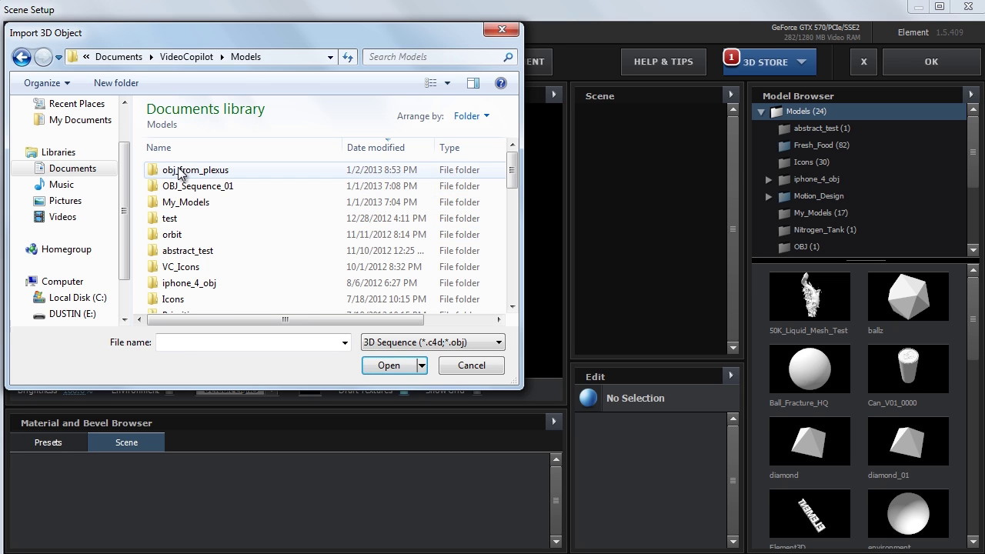
pyautogui.doubleClick(239, 170)
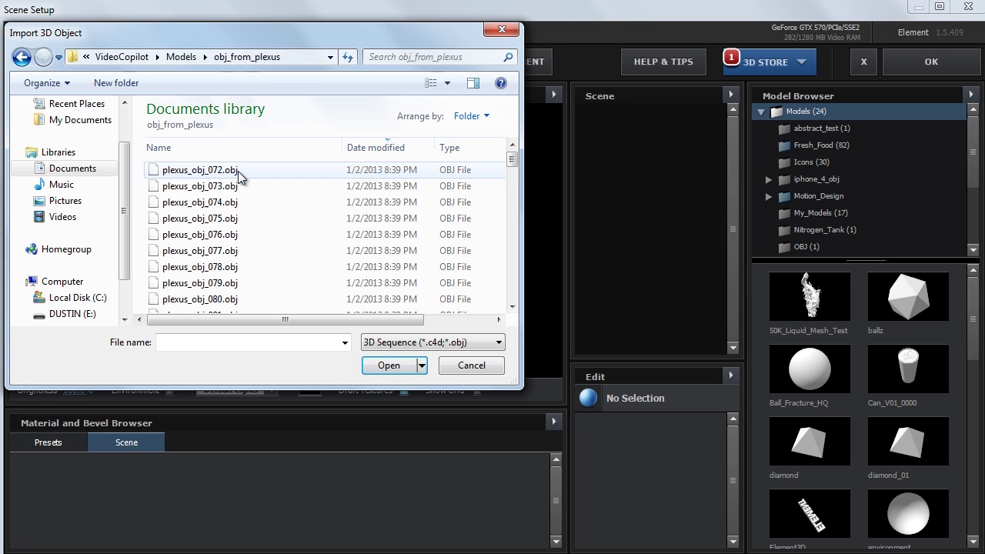
pyautogui.click(241, 148)
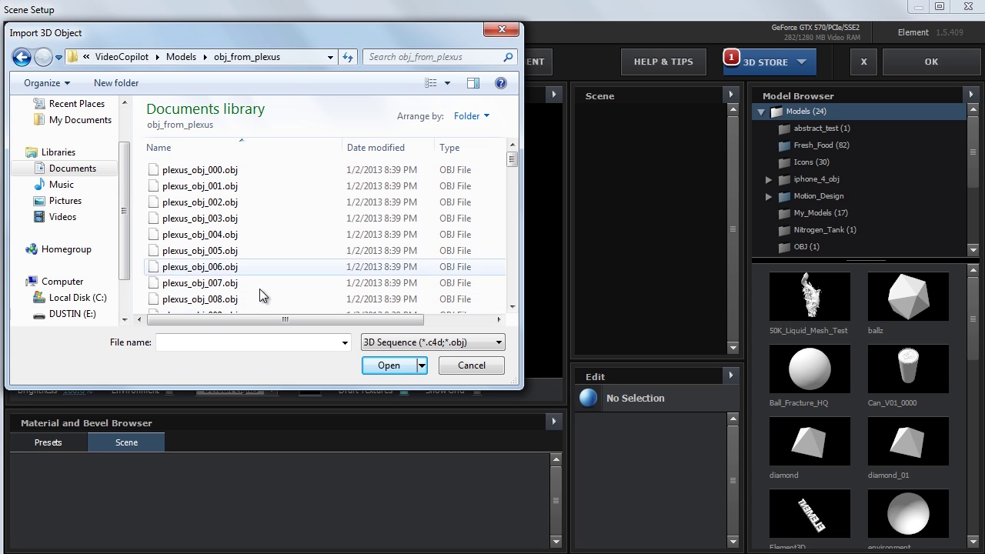
pyautogui.click(215, 171)
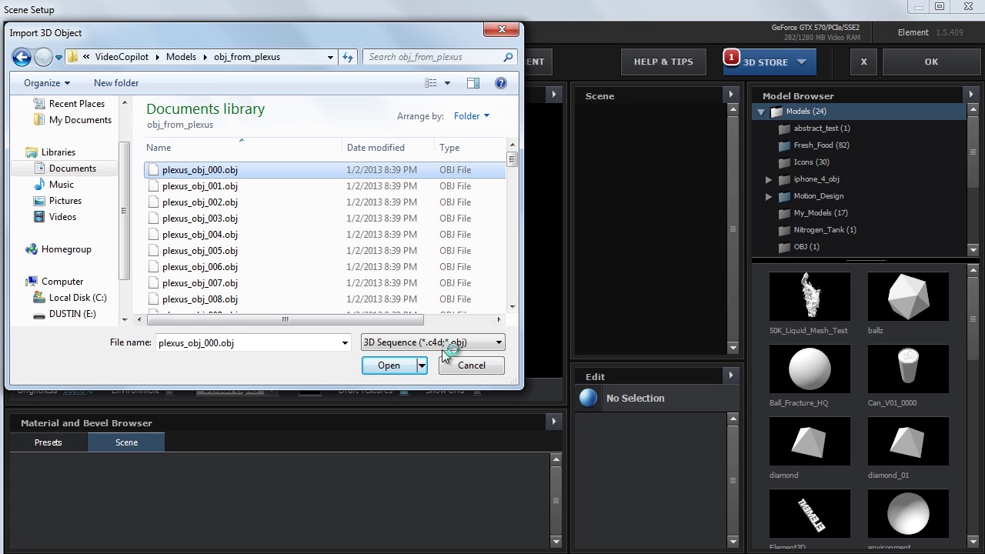
pyautogui.click(394, 369)
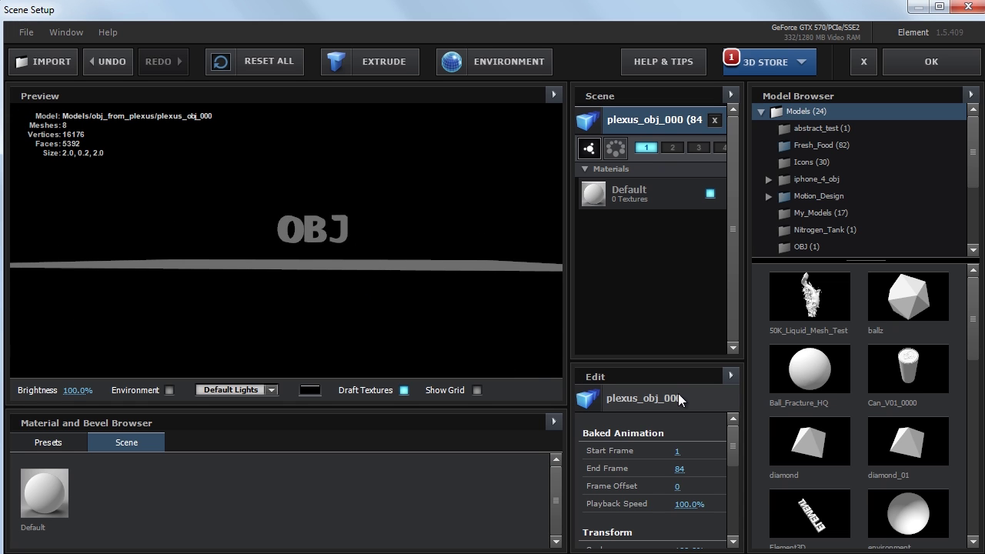
# - Set the Baked Animation Frame Offset to 1 for the 84-frame plexus_obj_000 sequence
pyautogui.moveTo(678, 491); pyautogui.dragTo(772, 472)
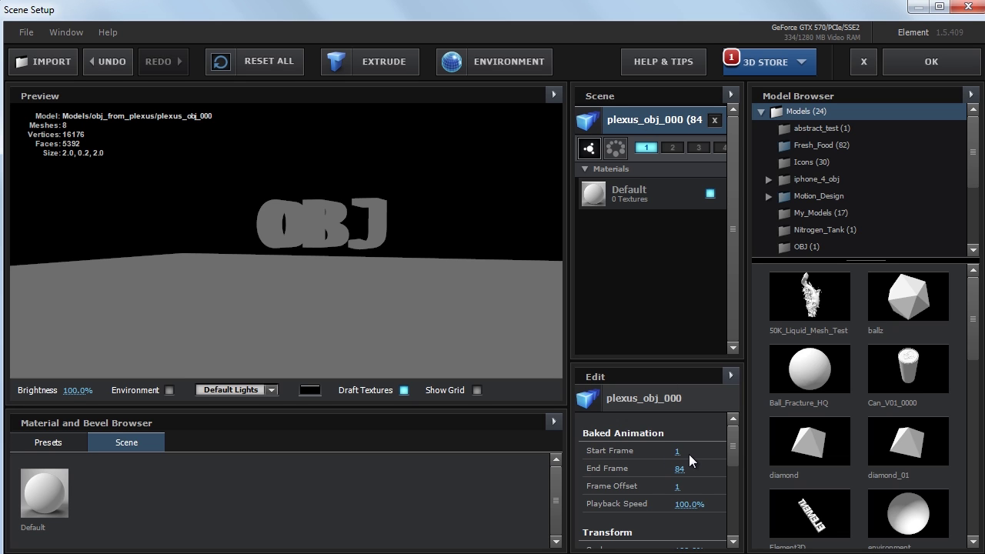
# - Enable Auto Normals, raise Edge Threshold to 54.5°, and set the frame offset to 6
pyautogui.moveTo(732, 443); pyautogui.dragTo(731, 511)
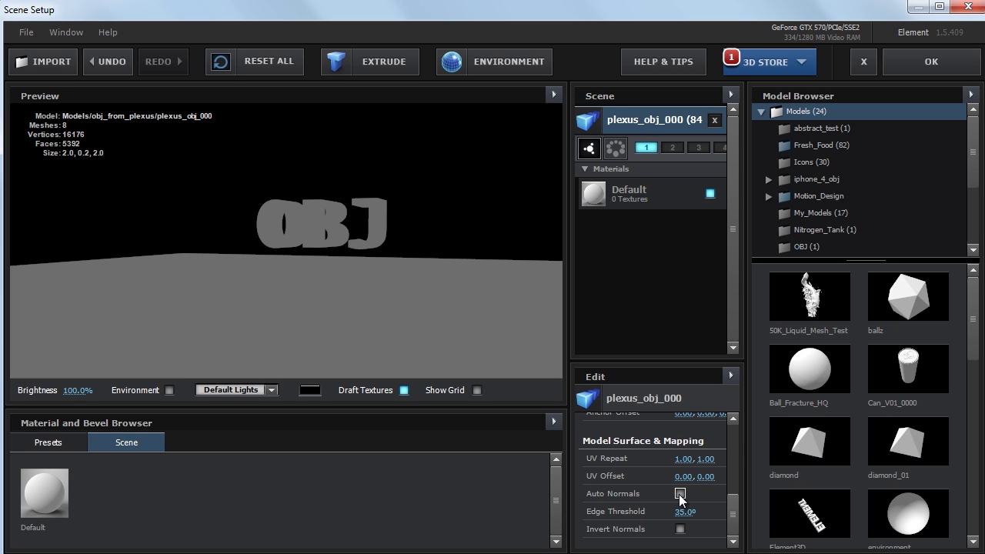
pyautogui.click(679, 493)
pyautogui.moveTo(446, 280); pyautogui.dragTo(422, 276)
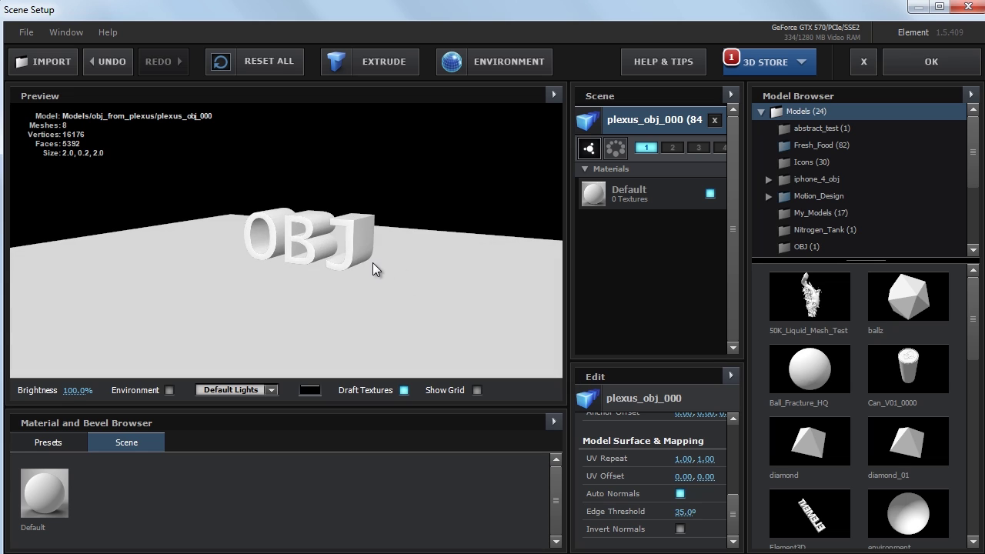
pyautogui.scroll(3, 377, 262)
pyautogui.moveTo(684, 511); pyautogui.dragTo(713, 507)
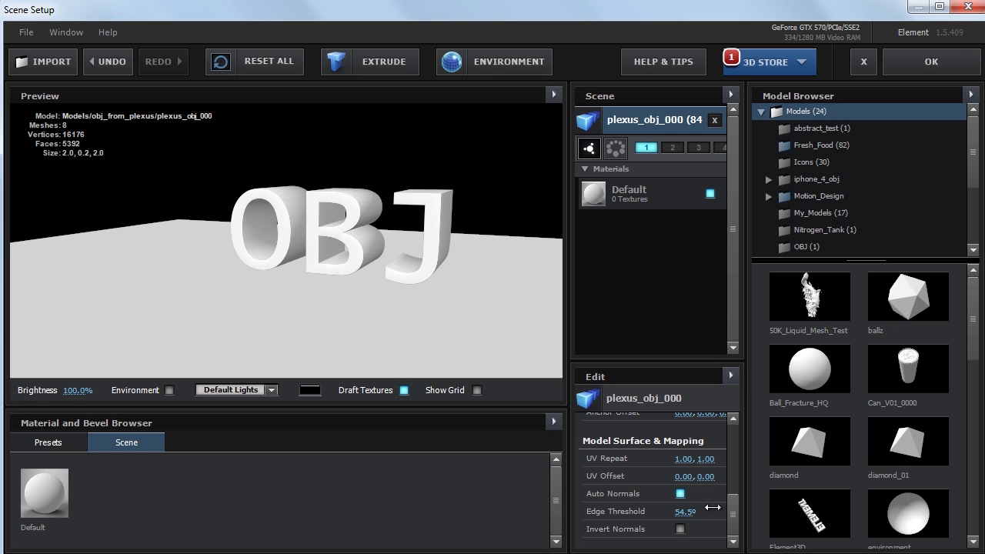
pyautogui.scroll(-3, 344, 191)
pyautogui.scroll(5, 341, 196)
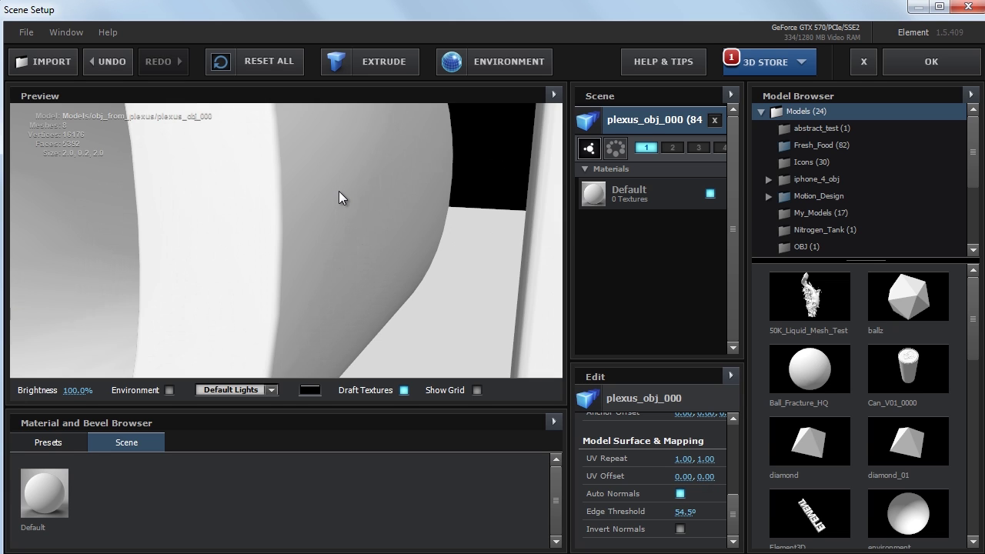
pyautogui.scroll(-6, 343, 200)
pyautogui.scroll(3, 690, 454)
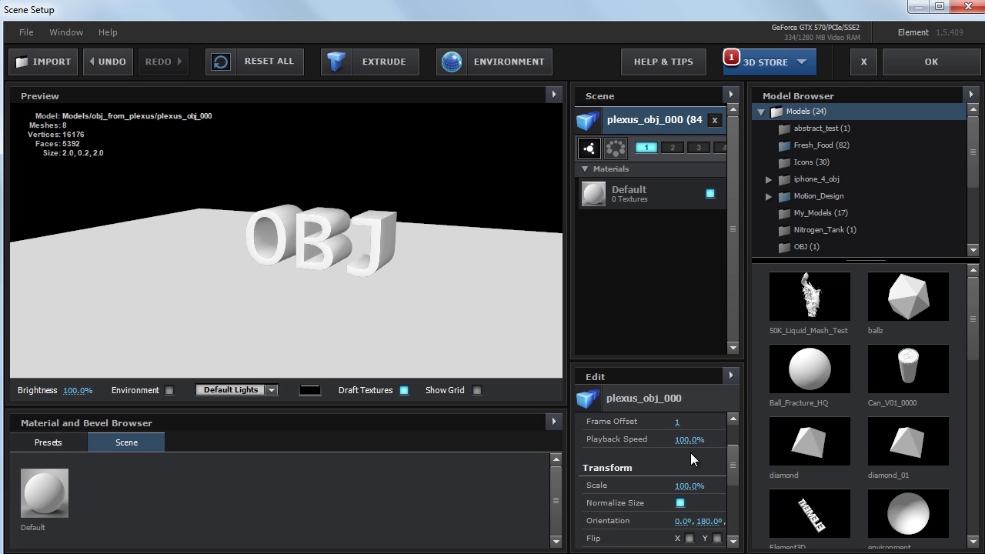
pyautogui.scroll(2, 686, 465)
pyautogui.moveTo(677, 484); pyautogui.dragTo(688, 468)
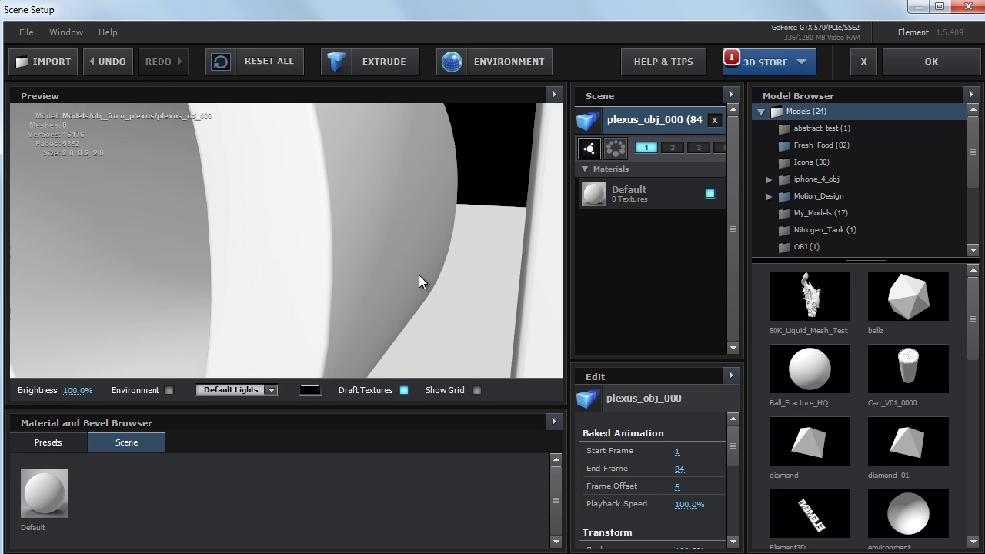
# - Set the baked animation's End Frame to 87 and Frame Offset to 20, then return to Cinema 4D
pyautogui.moveTo(419, 274); pyautogui.dragTo(406, 280)
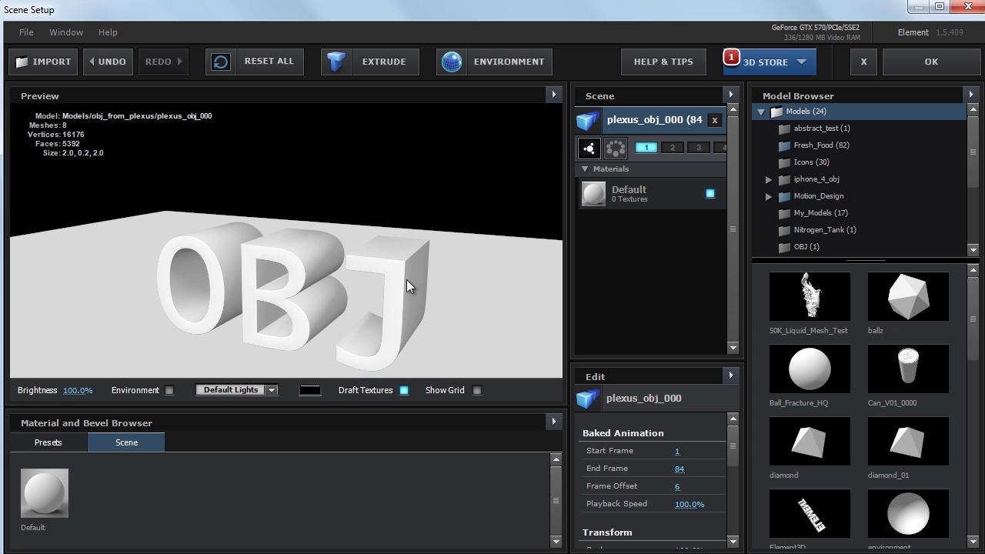
pyautogui.moveTo(676, 470); pyautogui.dragTo(607, 475)
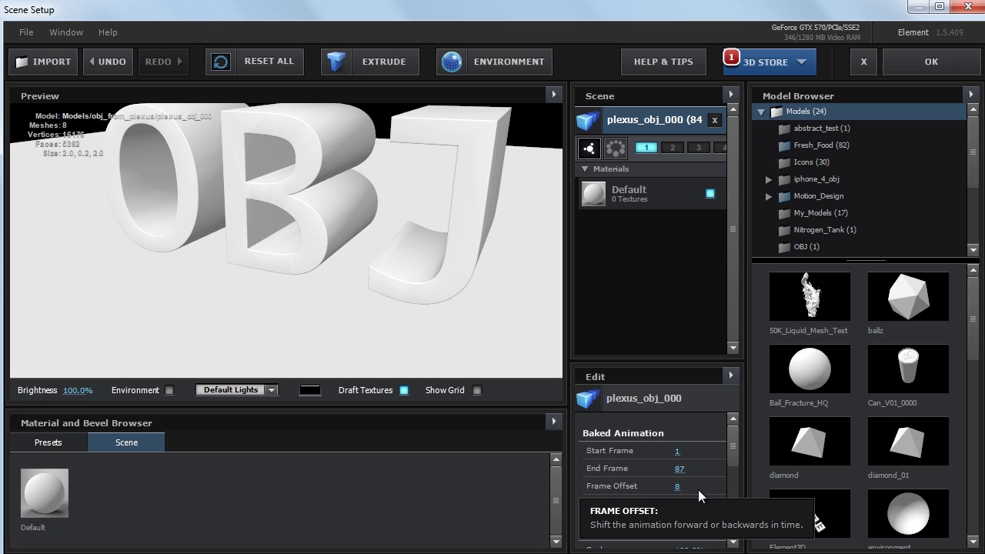
pyautogui.moveTo(679, 486); pyautogui.dragTo(682, 486)
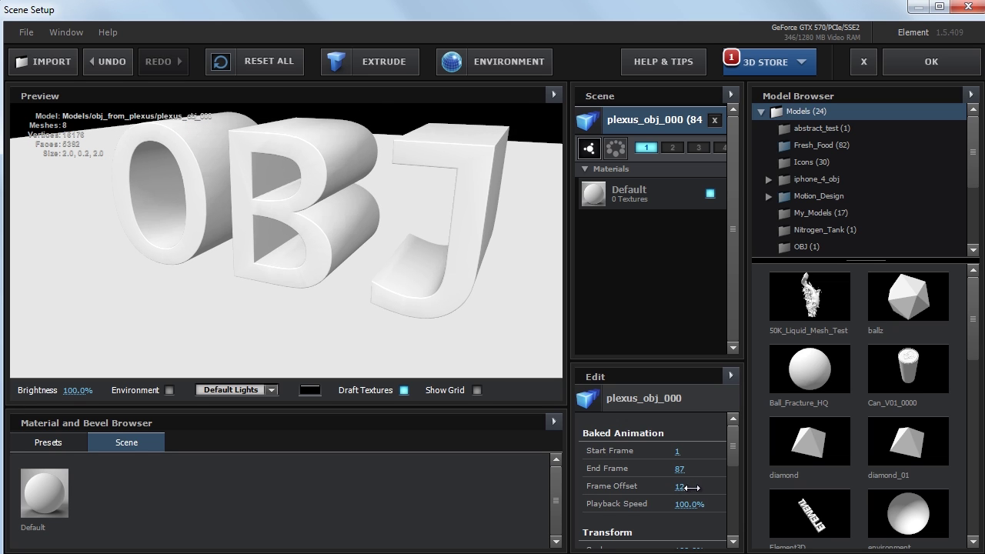
pyautogui.moveTo(689, 487); pyautogui.dragTo(696, 487)
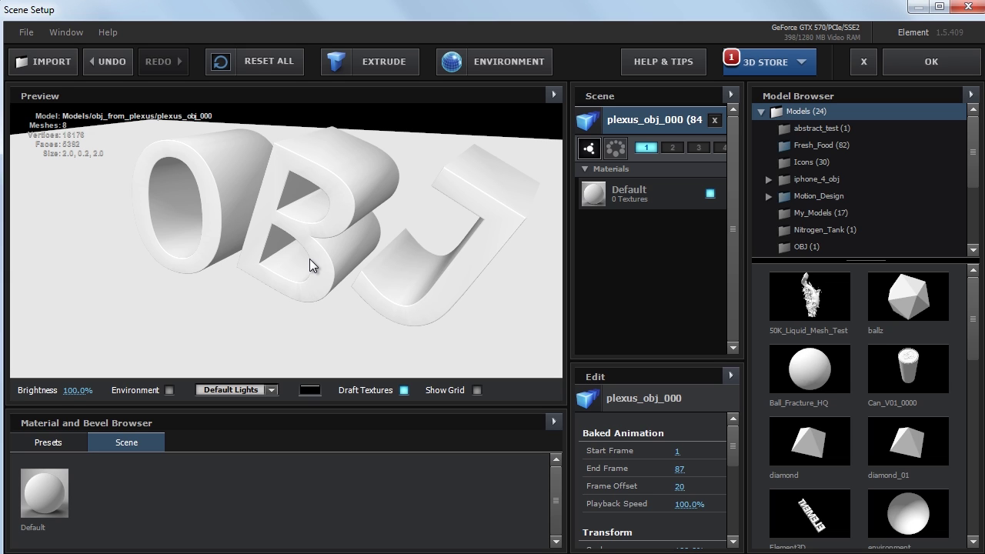
pyautogui.hotkey('alt', 'Tab')
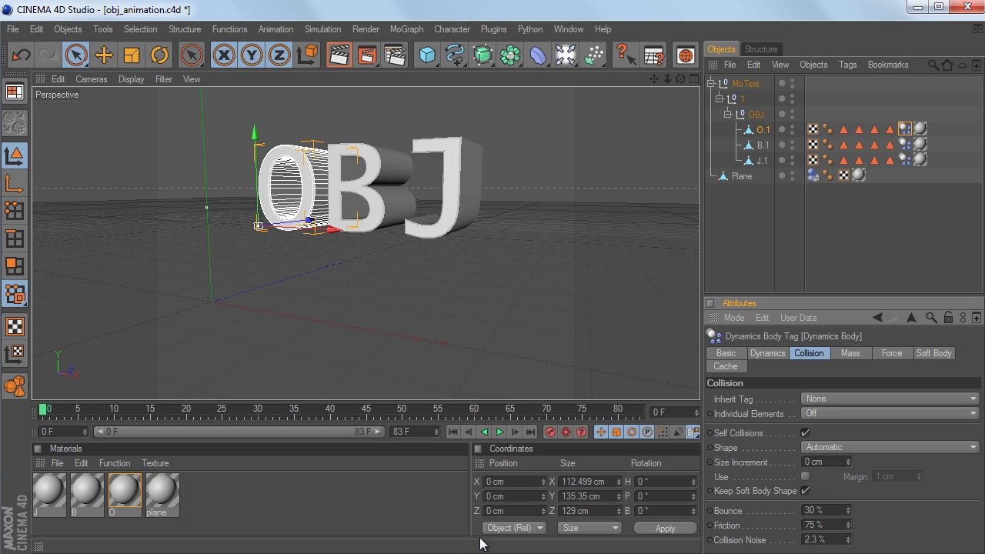
# - Launch Riptide Pro's OBJ exporter, accept disabling Ngons, and choose single-file Animation Sequence output
pyautogui.click(494, 31)
pyautogui.moveTo(526, 91)
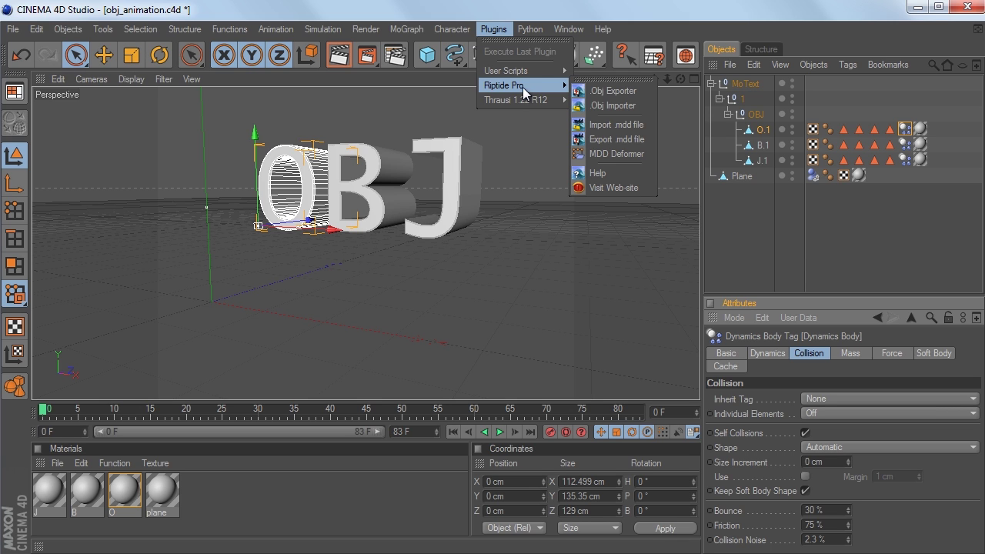
pyautogui.click(613, 90)
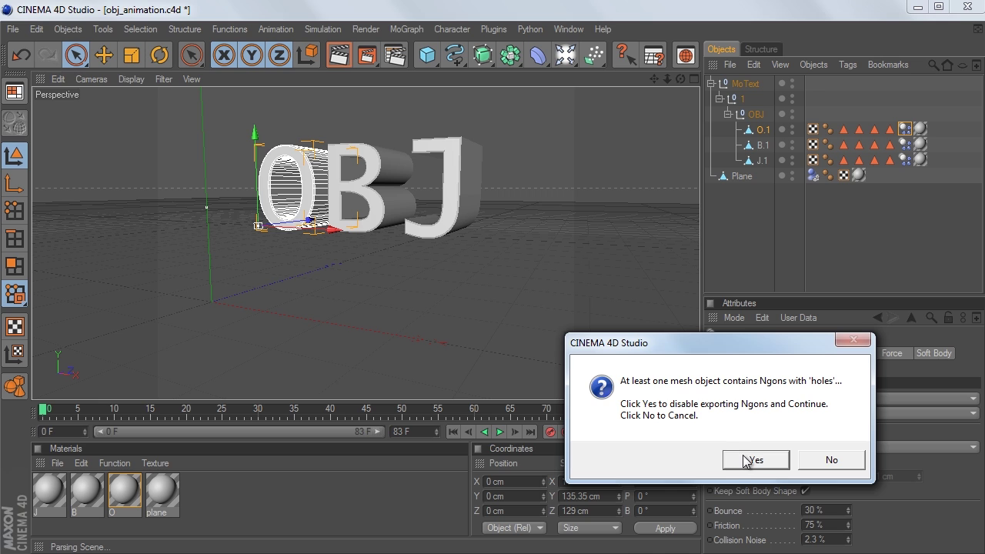
pyautogui.click(748, 460)
pyautogui.moveTo(702, 264); pyautogui.dragTo(437, 74)
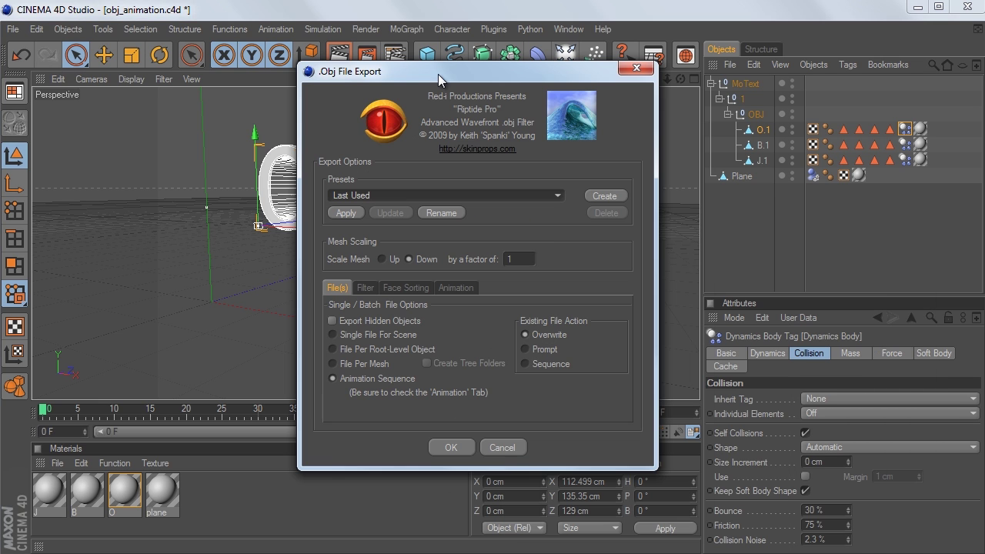
pyautogui.click(336, 336)
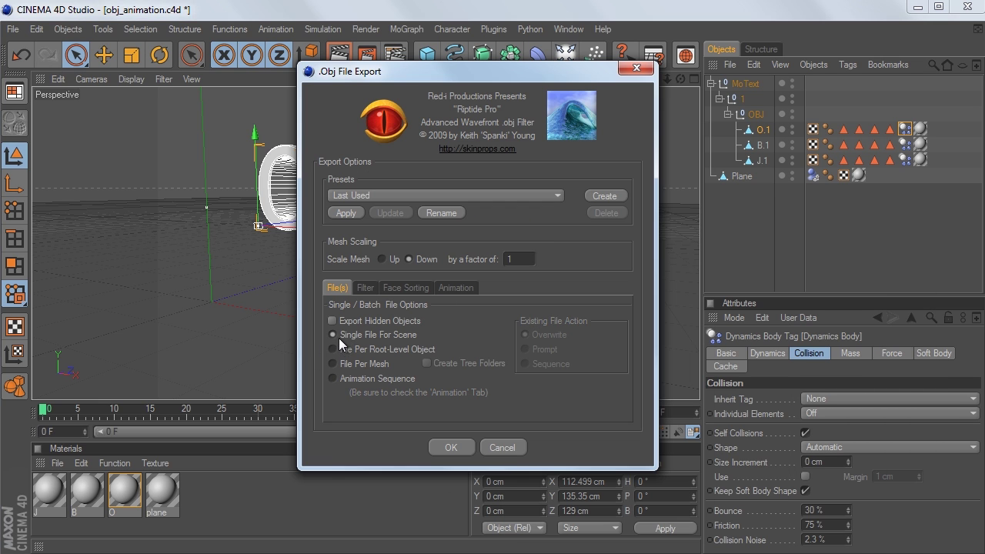
pyautogui.click(333, 378)
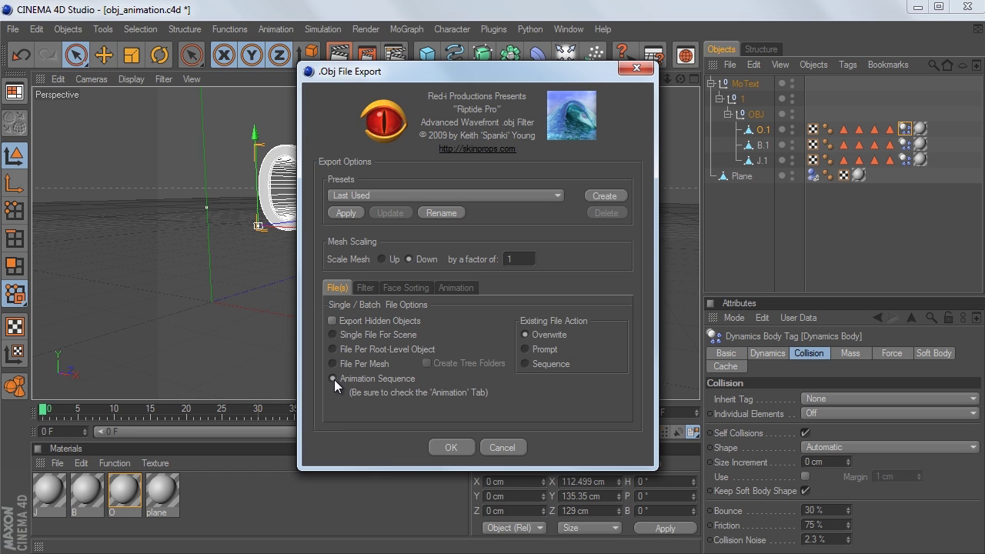
# - Include normals, keep frame-start filename sequencing, and export into the OBJ_Sequence_01 folder
pyautogui.click(365, 288)
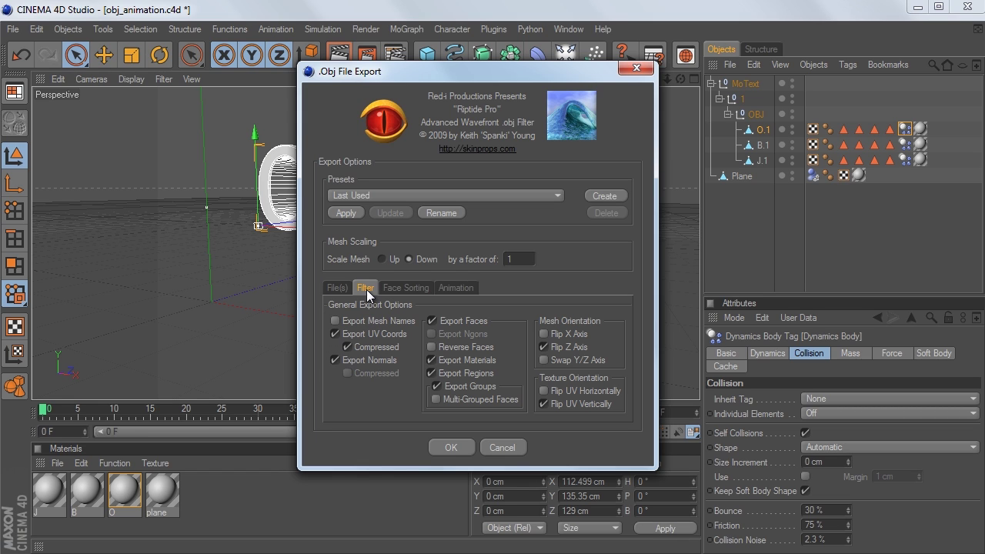
pyautogui.click(334, 359)
pyautogui.click(456, 288)
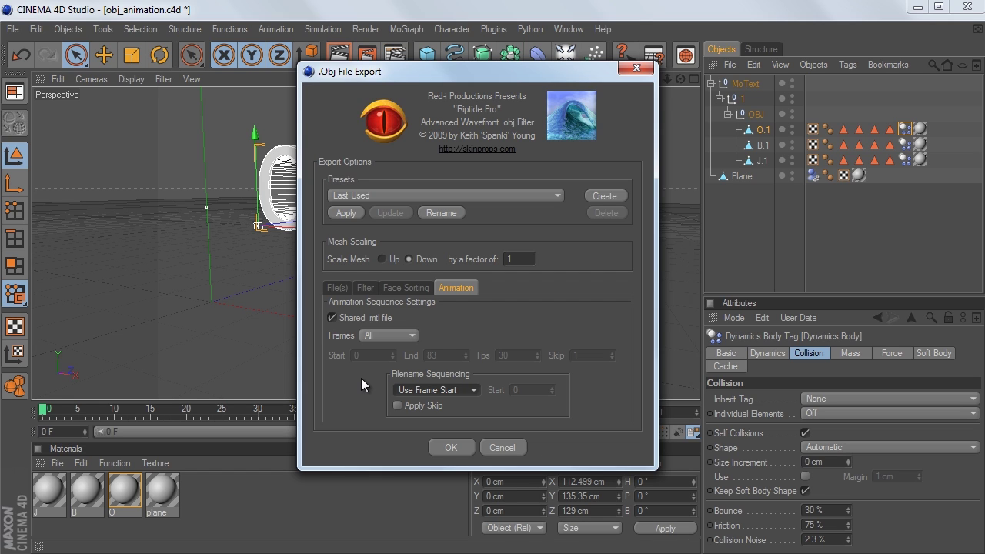
pyautogui.click(432, 389)
pyautogui.click(451, 446)
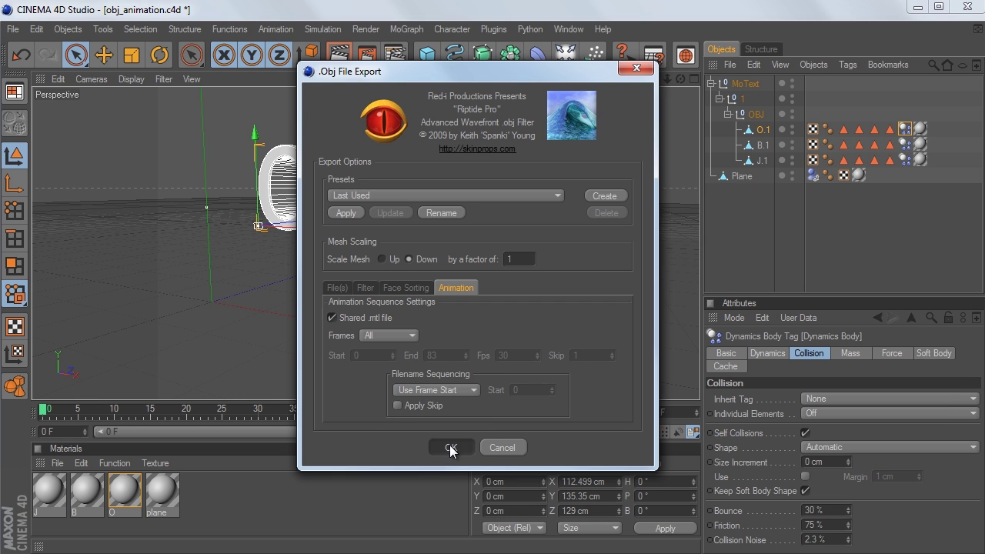
pyautogui.moveTo(712, 273); pyautogui.dragTo(458, 56)
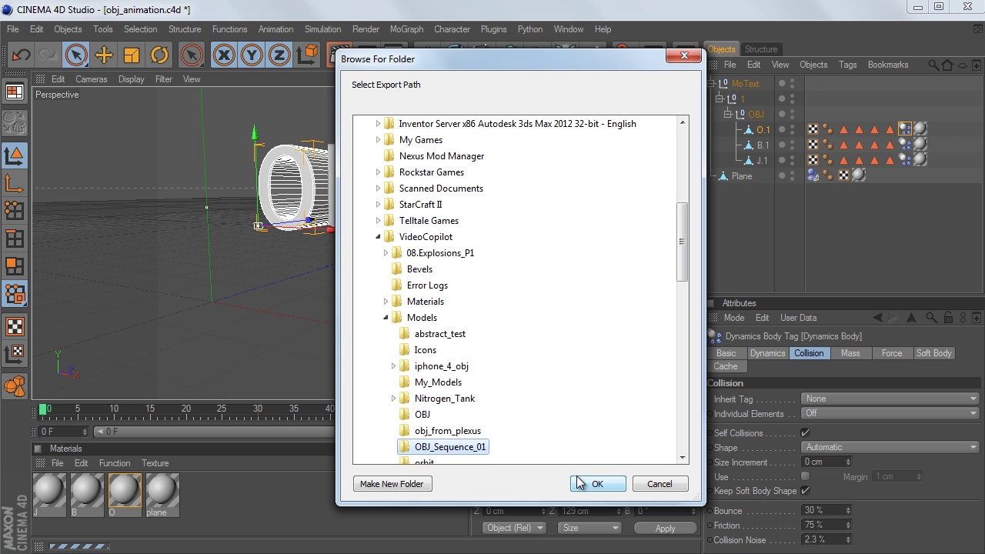
pyautogui.click(668, 485)
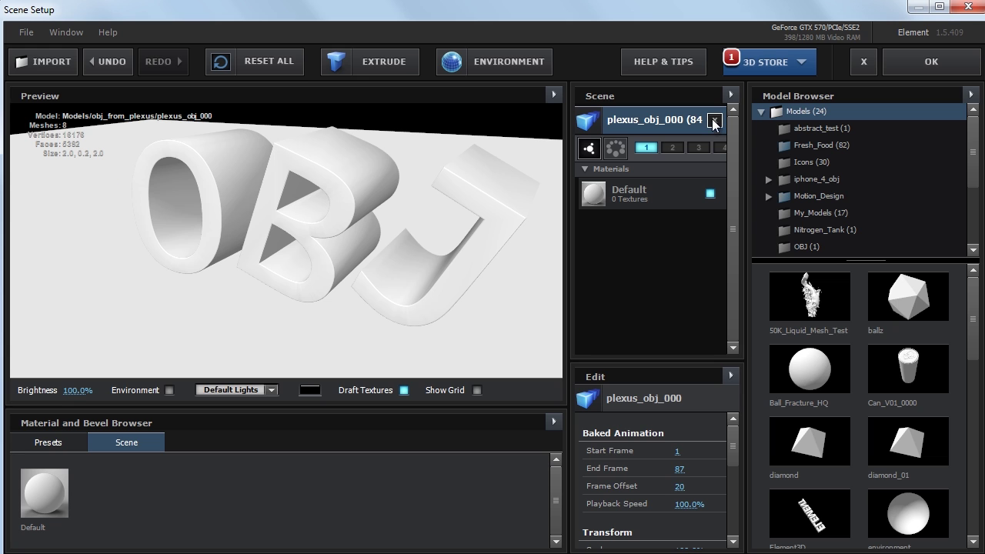
# - Replace the plexus model with obj_animation_000000.obj imported from Models > OBJ_Sequence_01
pyautogui.click(714, 123)
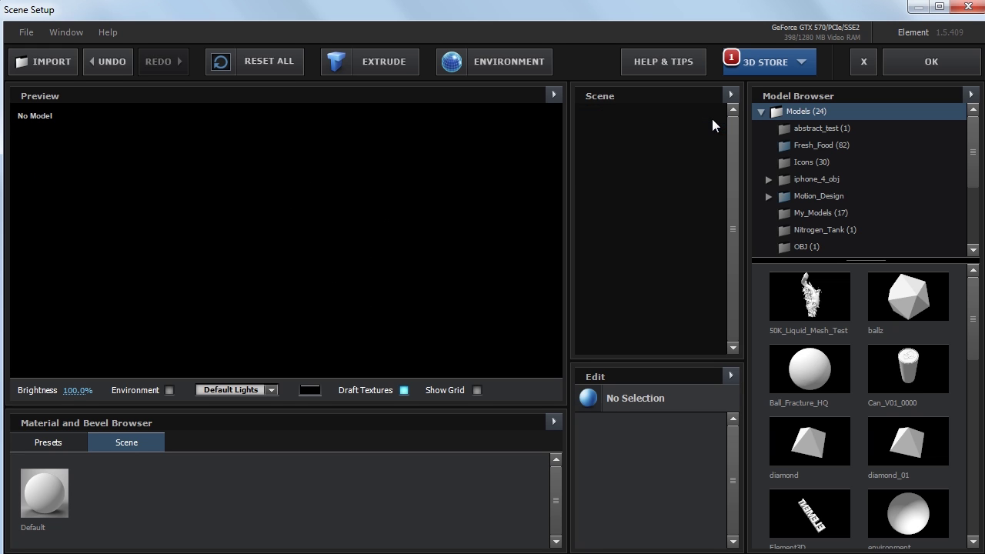
pyautogui.click(26, 32)
pyautogui.click(79, 76)
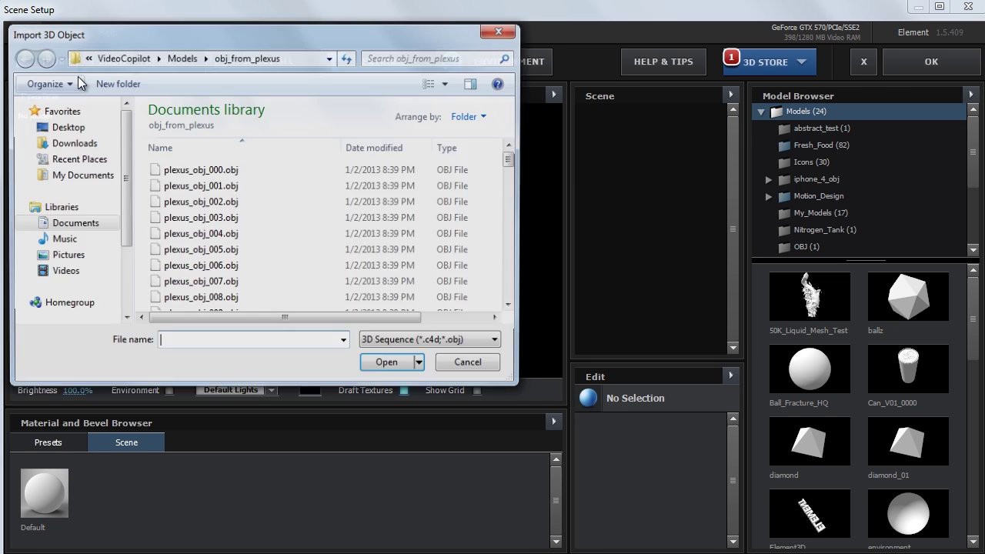
pyautogui.click(182, 56)
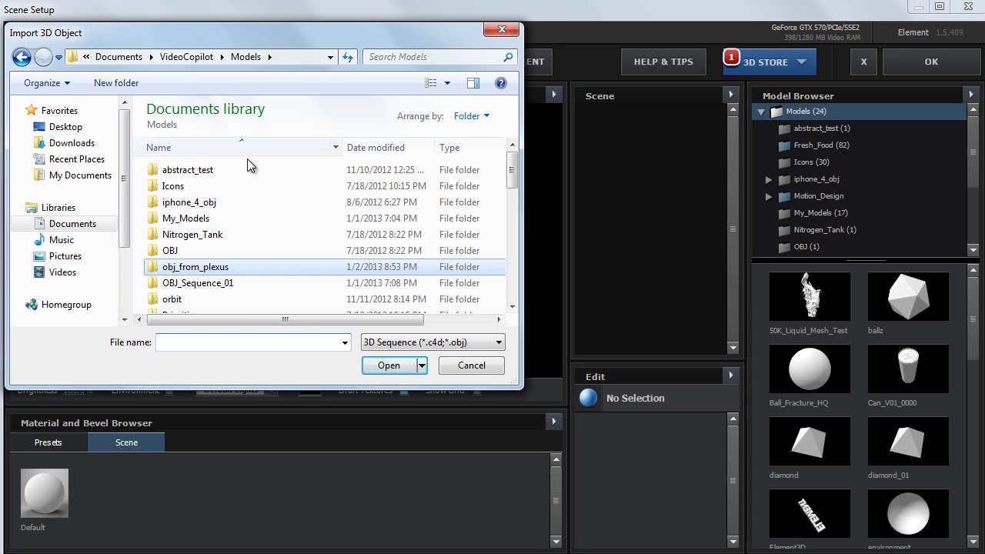
pyautogui.doubleClick(236, 284)
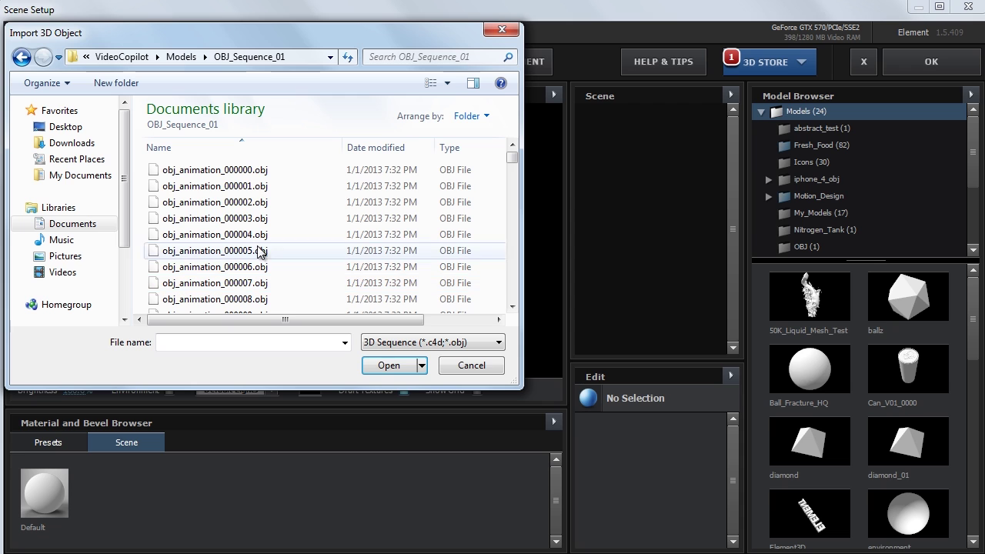
pyautogui.click(249, 171)
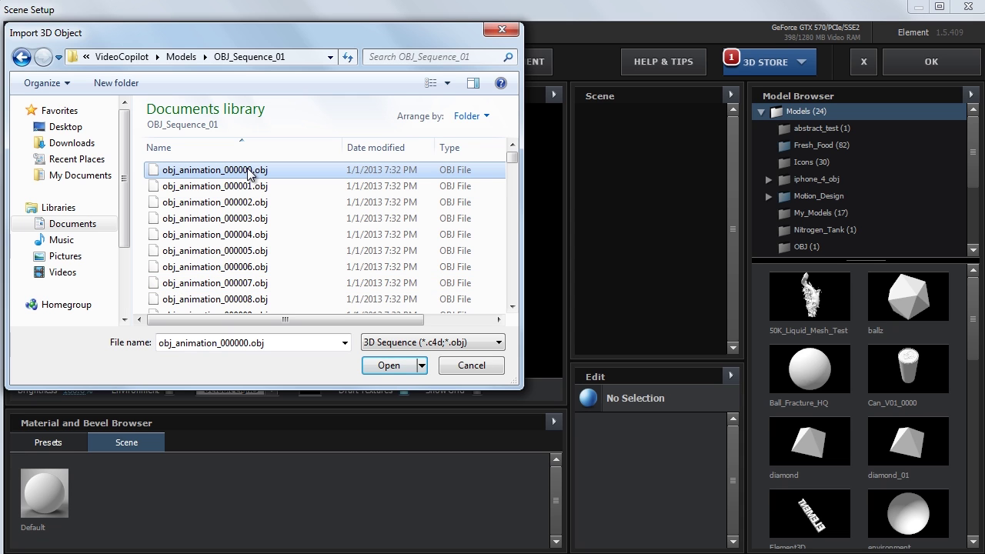
pyautogui.click(388, 365)
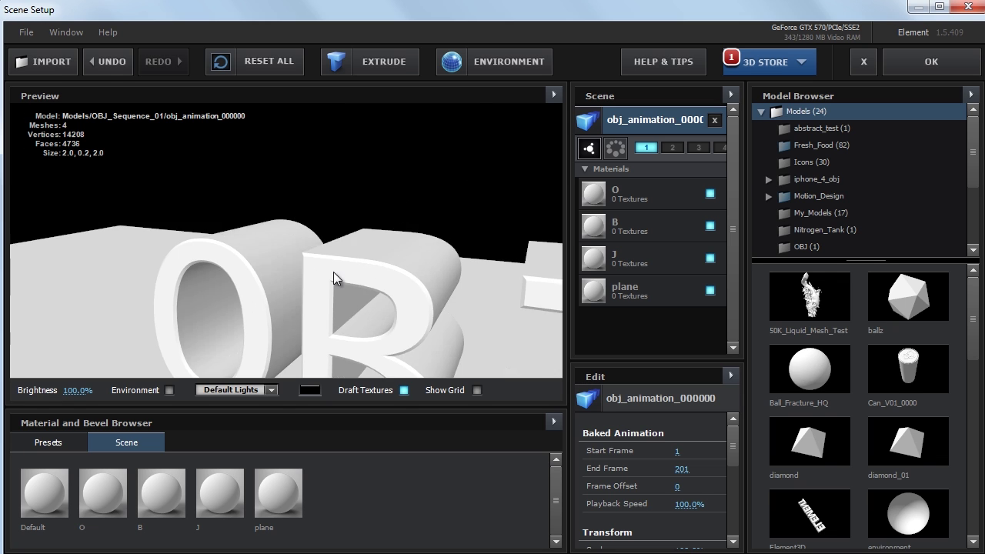
# - Undo the last change and reset the baked animation's frame offset to 0
pyautogui.hotkey('ctrl', 'z')
pyautogui.moveTo(676, 487); pyautogui.dragTo(661, 466)
pyautogui.click(681, 486)
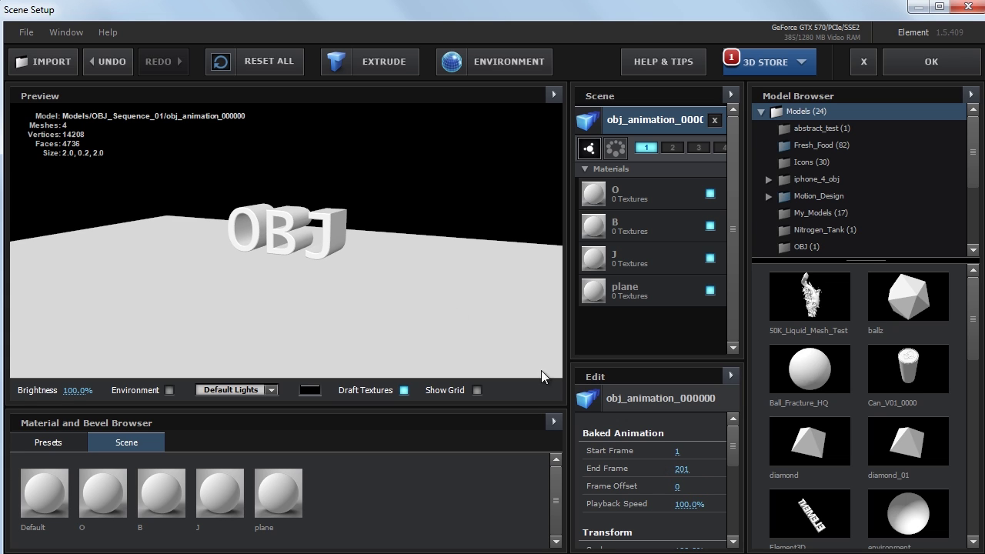
pyautogui.scroll(5, 284, 251)
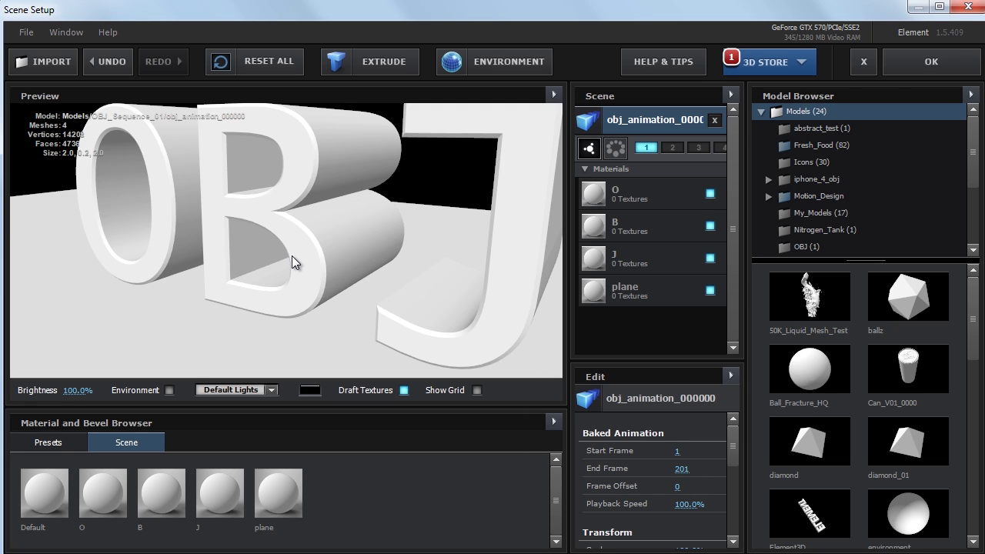
pyautogui.scroll(-5, 292, 257)
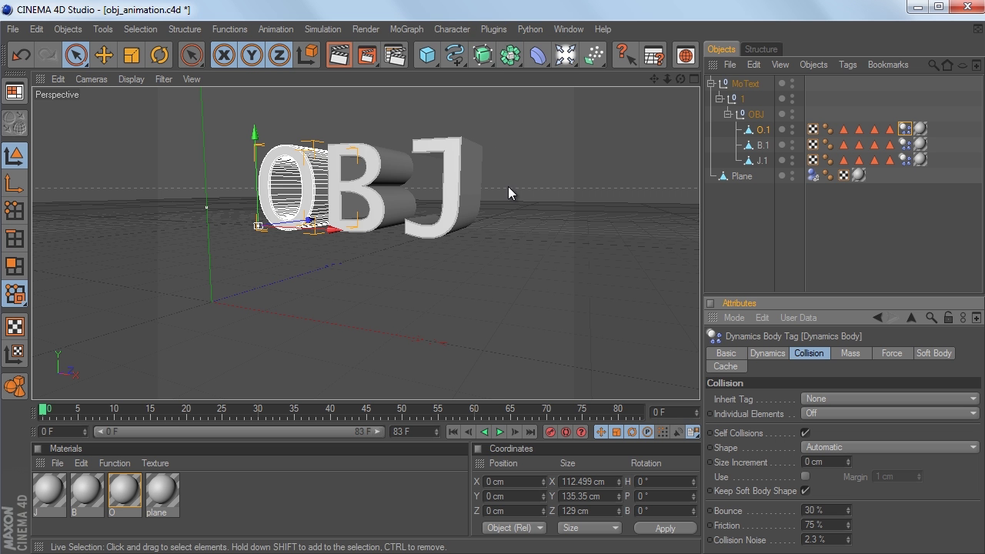
# - Reopen Riptide Pro's OBJ exporter past the Ngons warning, review Filter options, then accept Element's Scene Setup
pyautogui.click(492, 29)
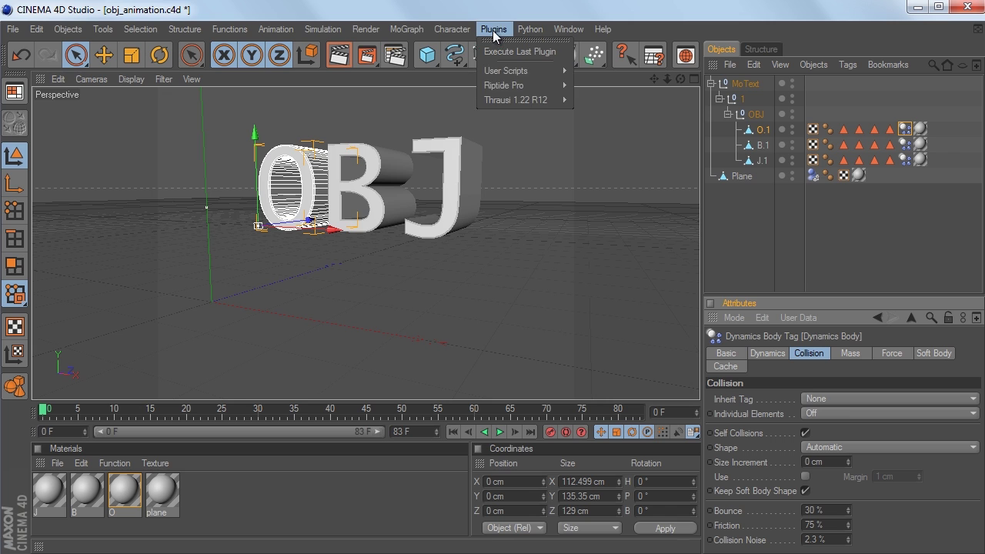
pyautogui.moveTo(518, 86)
pyautogui.click(612, 90)
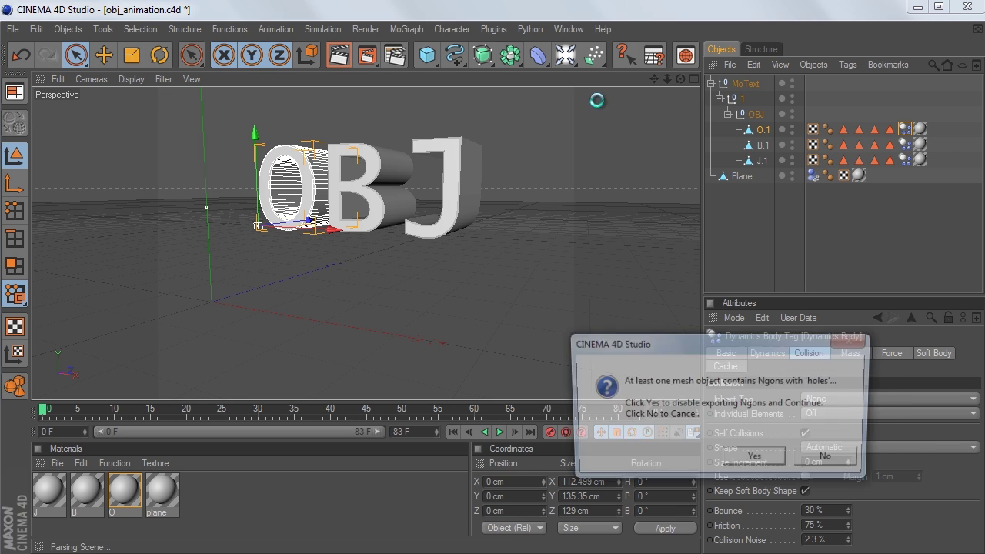
pyautogui.press('Return')
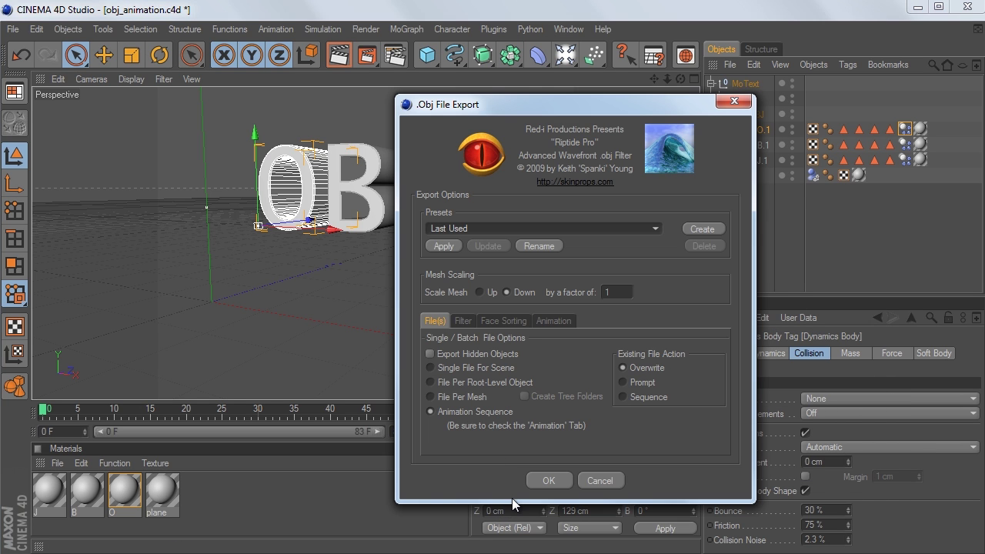
pyautogui.moveTo(492, 104); pyautogui.dragTo(439, 103)
pyautogui.click(407, 319)
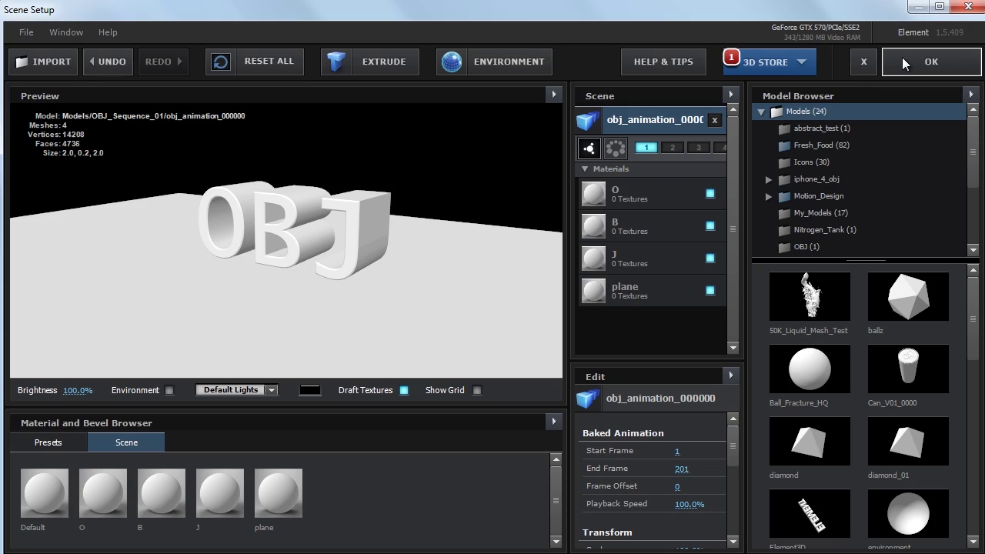
pyautogui.click(923, 62)
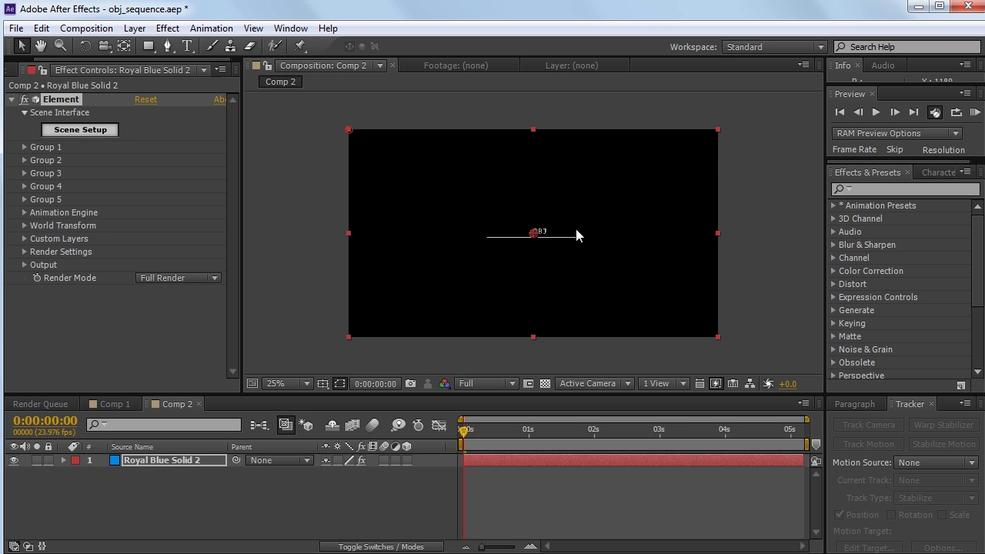
# - Add a new camera to Comp 2 and play back the Element OBJ animation
pyautogui.hotkey('ctrl', 'alt', 'shift', 'c')
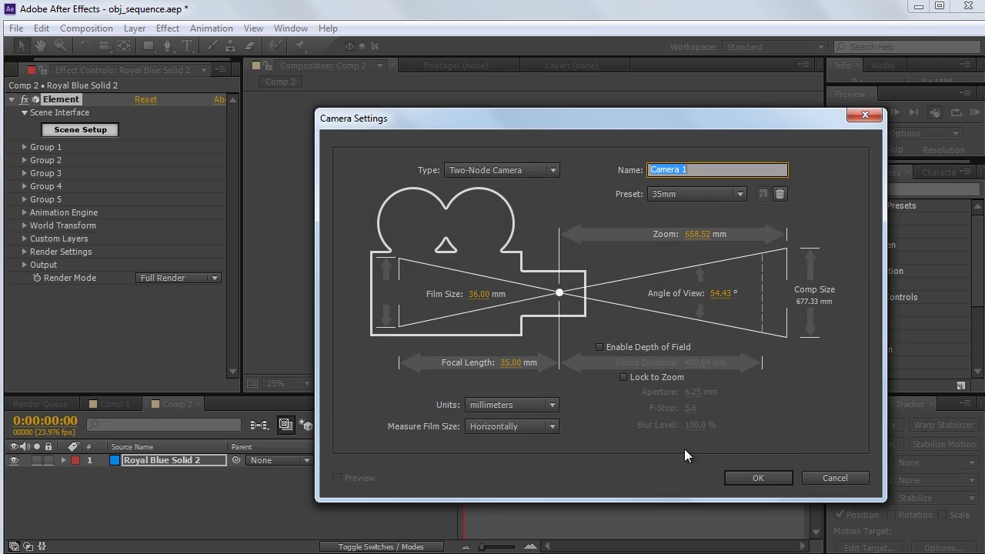
pyautogui.click(756, 538)
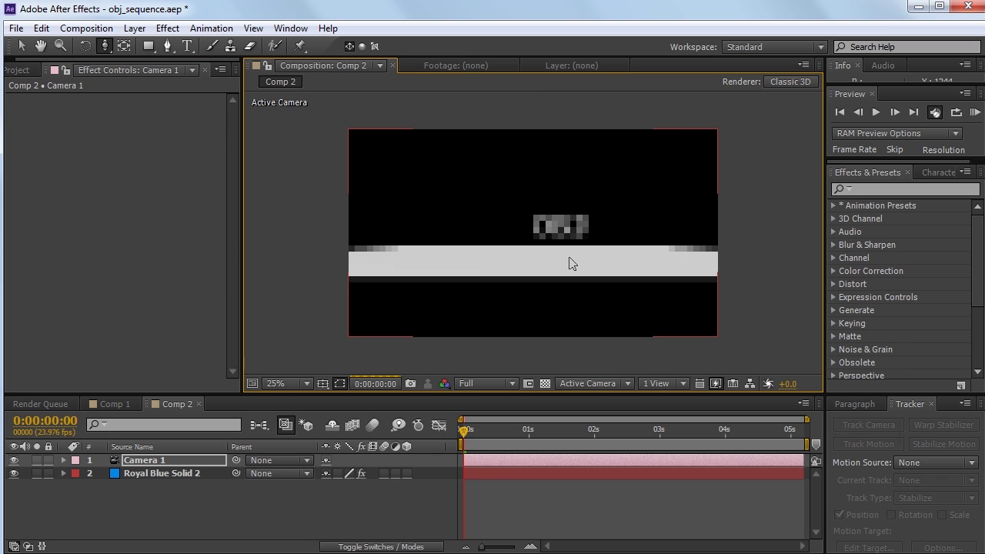
pyautogui.scroll(2, 571, 264)
pyautogui.press('space')
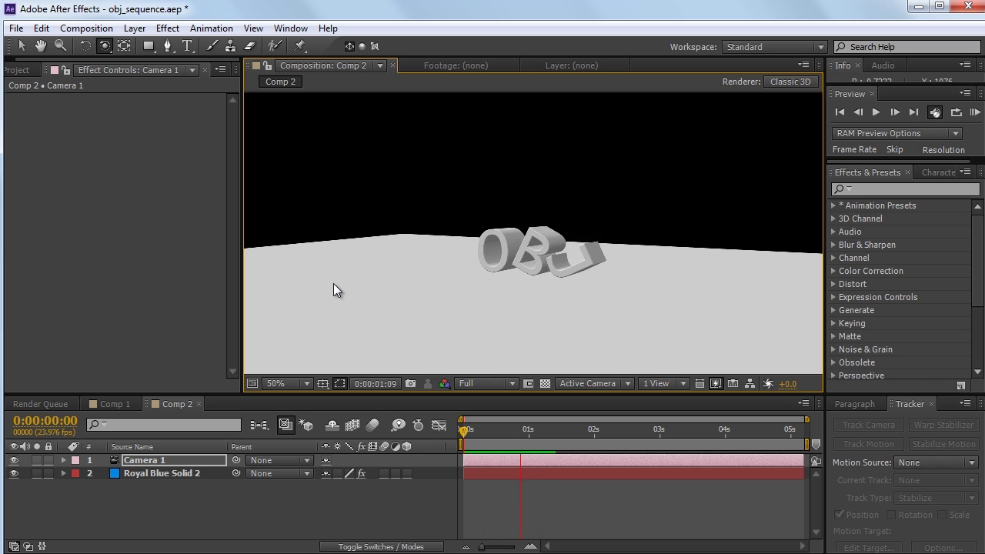
# - Raise the Element layer's Group 1 Baked Animation playback speed to 125%
pyautogui.click(333, 290)
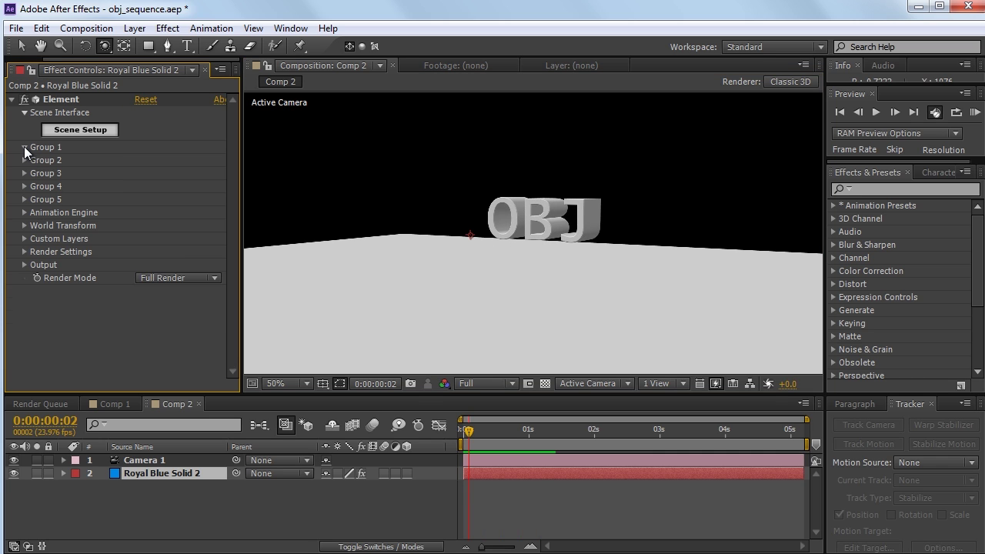
pyautogui.click(24, 147)
pyautogui.click(37, 172)
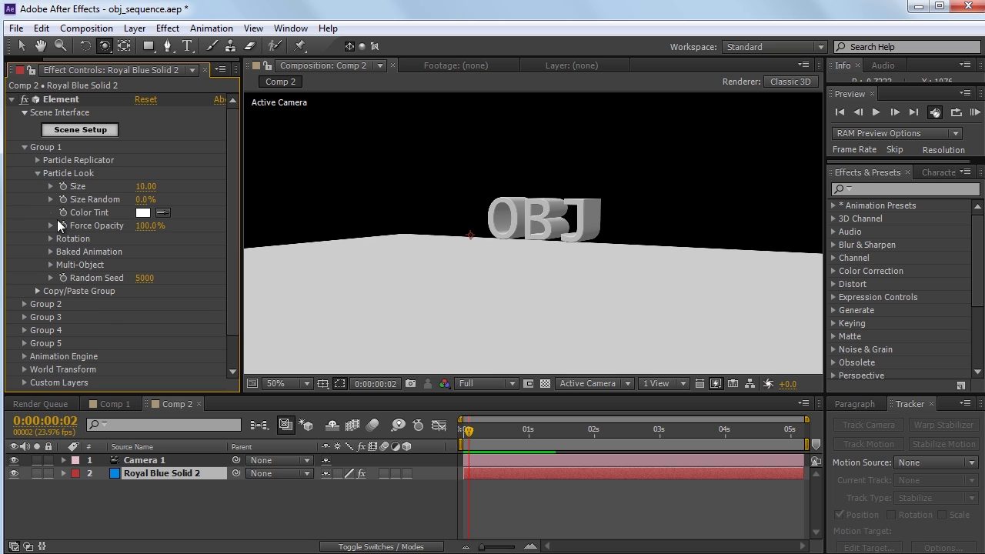
pyautogui.click(50, 252)
pyautogui.moveTo(146, 278); pyautogui.dragTo(172, 277)
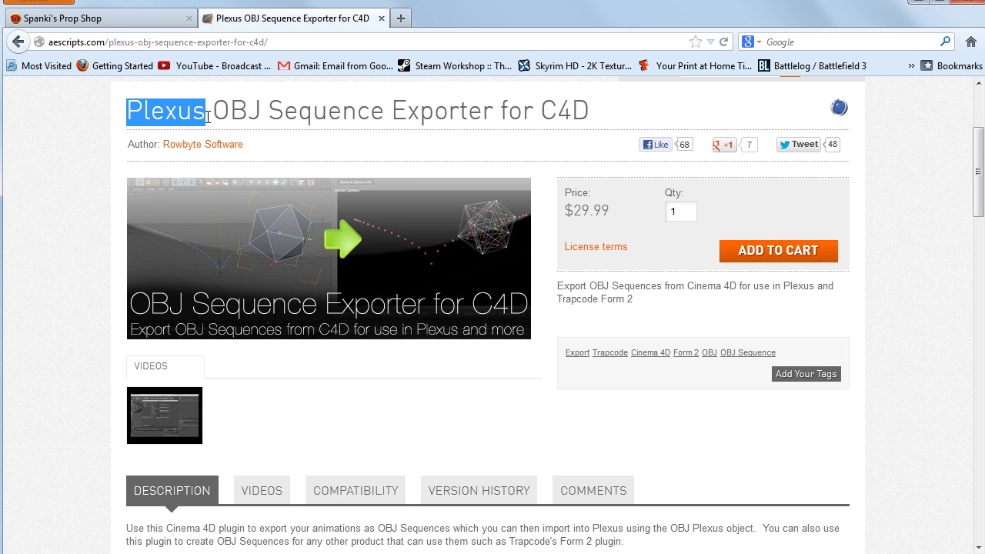
# - Switch to the Spanki's Prop Shop tab and scroll through the Riptide Pro product details
pyautogui.click(100, 18)
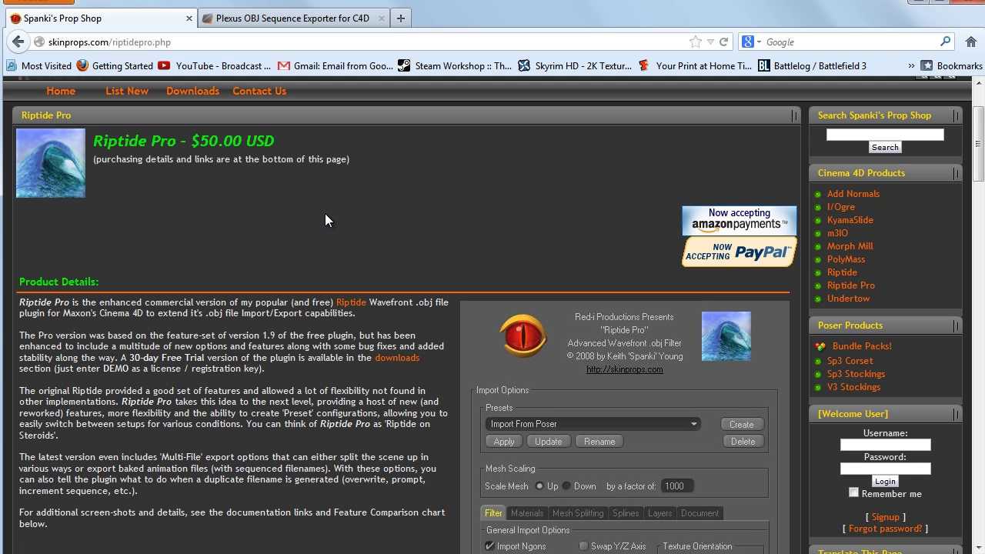
pyautogui.scroll(-2, 393, 244)
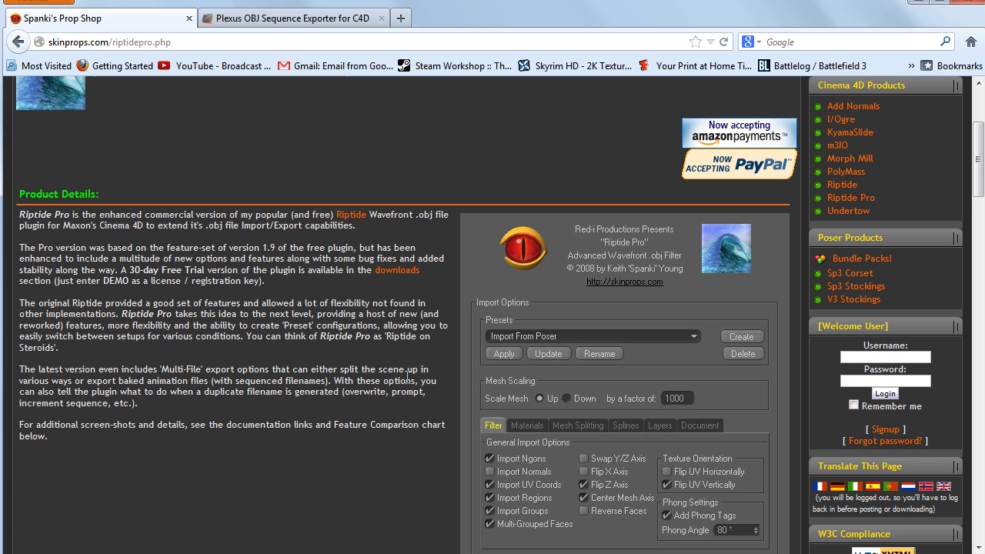